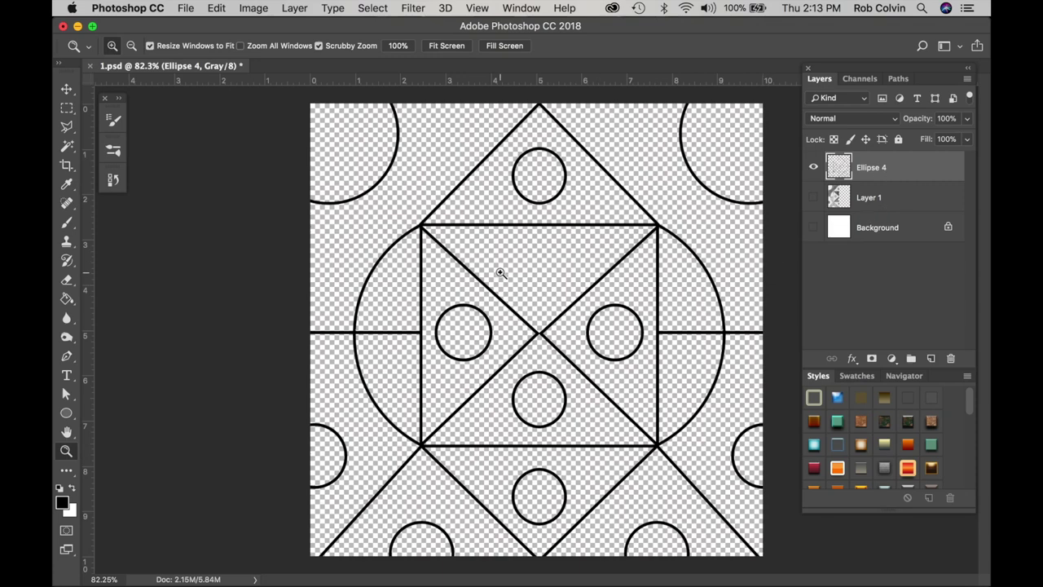
From Finder's Textures > Stone & Tile folder, open seamless_stone-texture in Photoshop CC 2018.
mouse_move(196, 574)
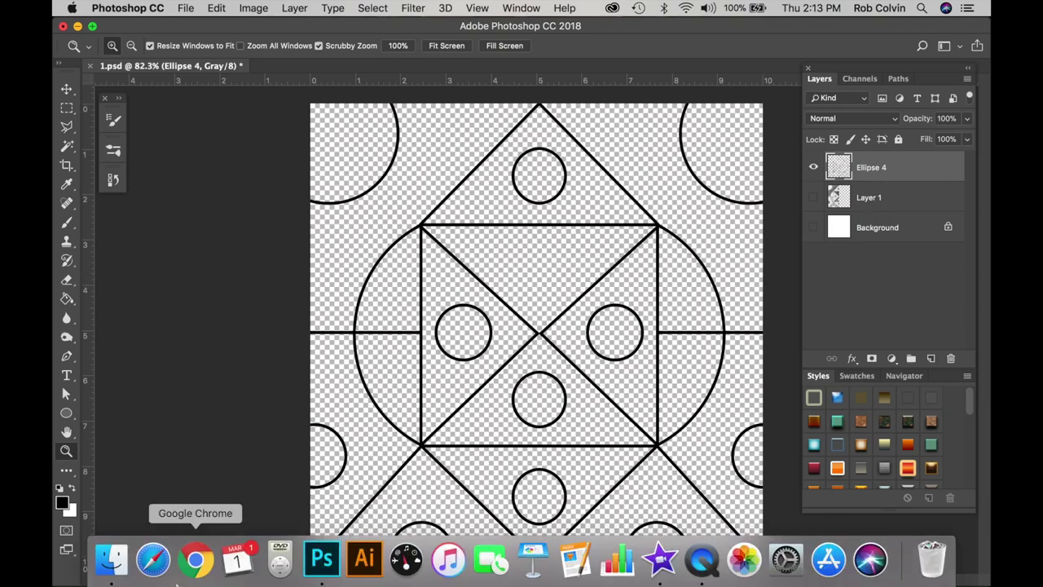
left_click(117, 564)
left_click(599, 366)
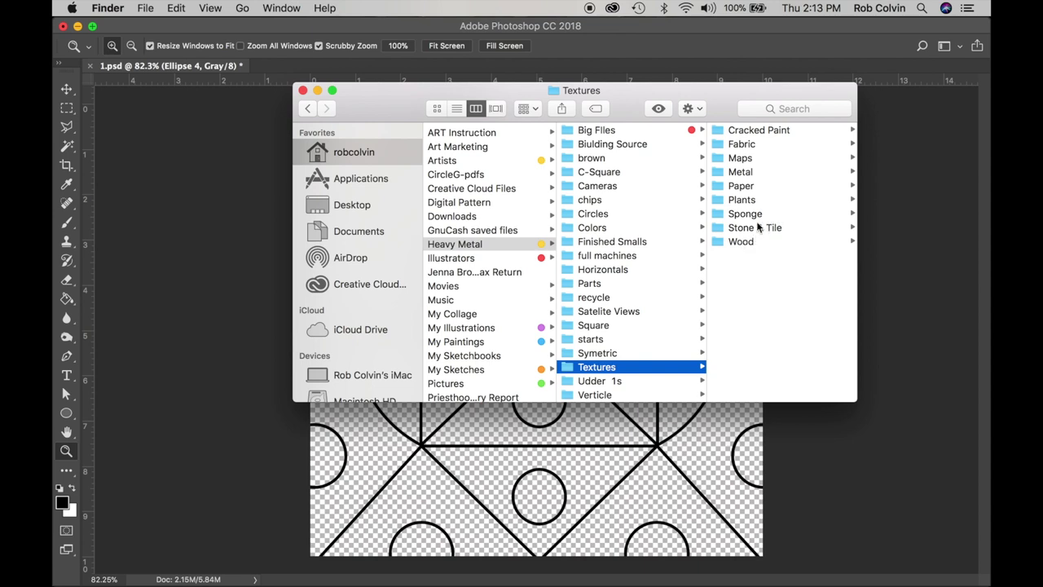
left_click(748, 231)
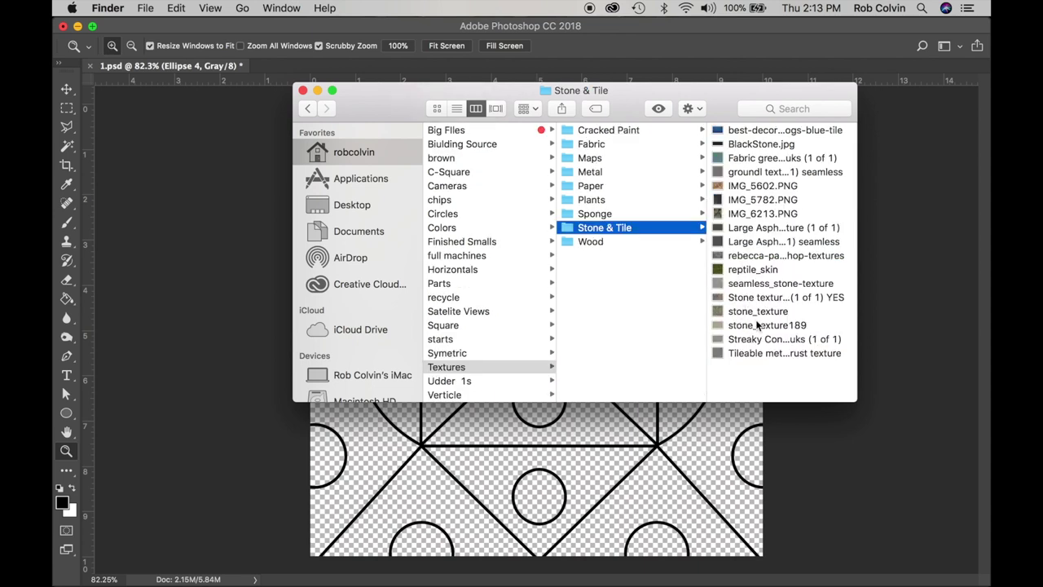
left_click(754, 284)
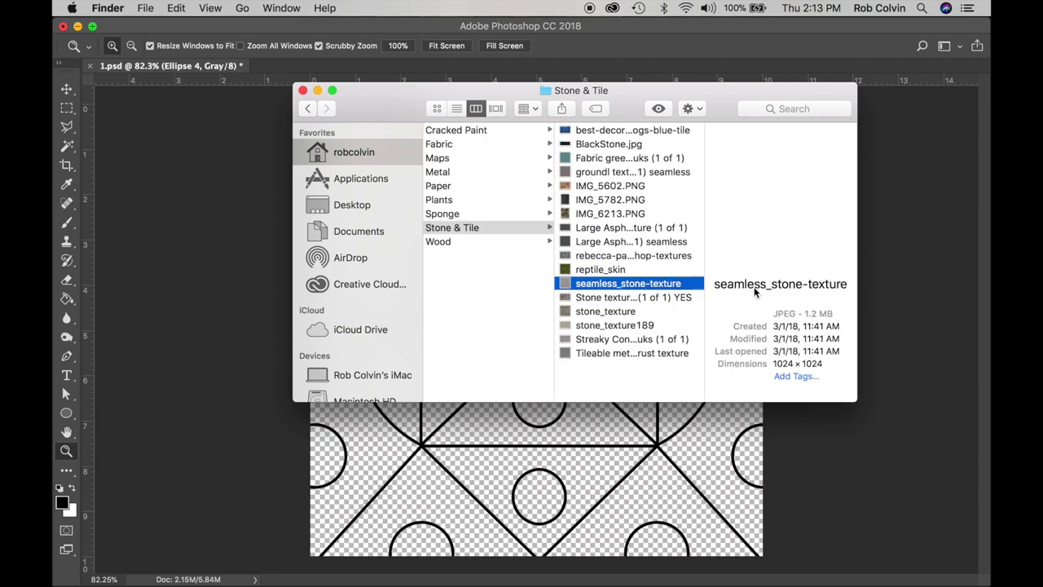
right_click(645, 284)
mouse_move(684, 302)
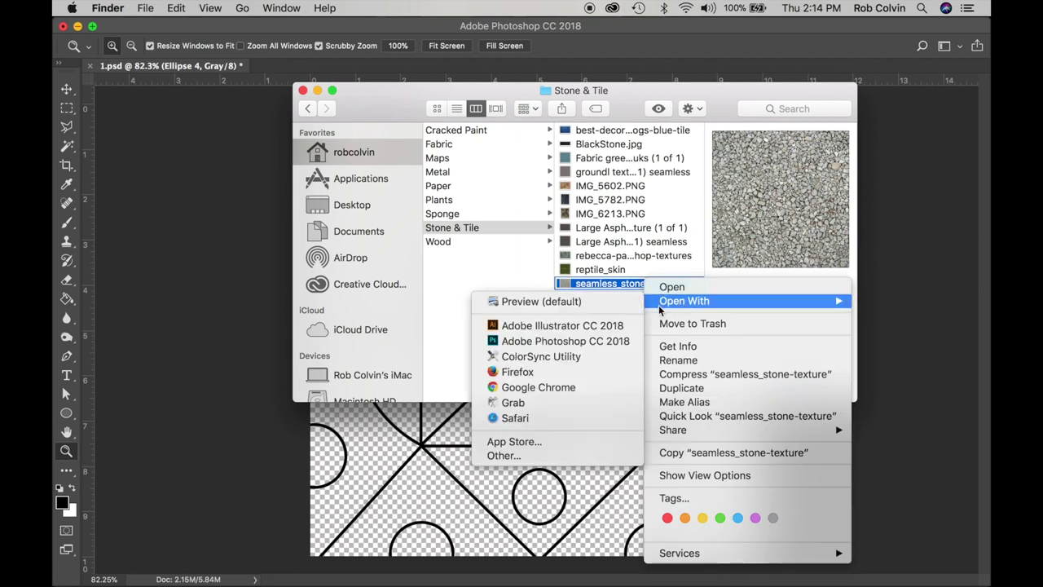
left_click(545, 343)
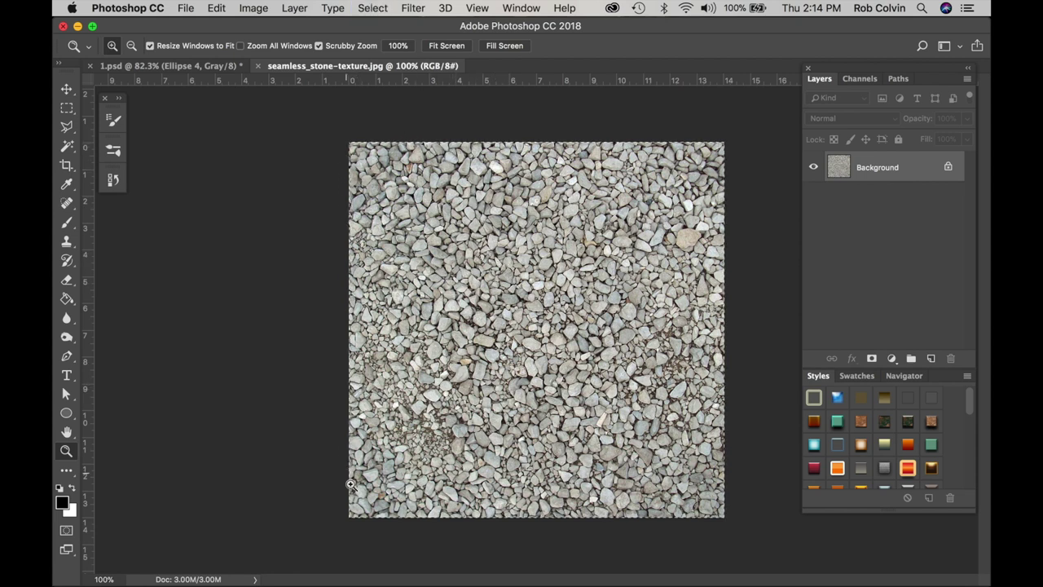
Define the gravel image as a pattern named 'stone-texture.jpg' and close the texture document.
left_click(217, 10)
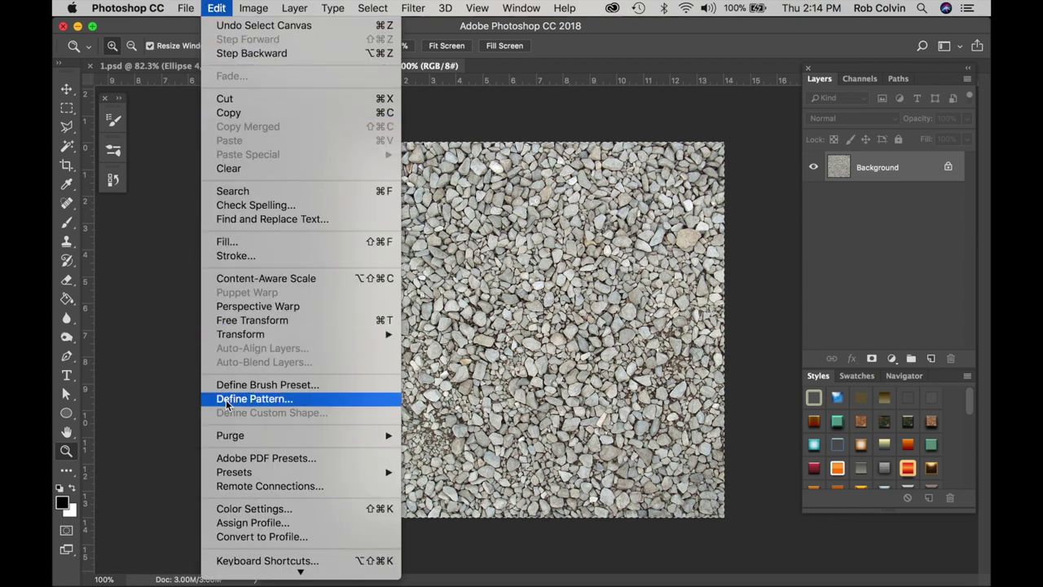
left_click(289, 398)
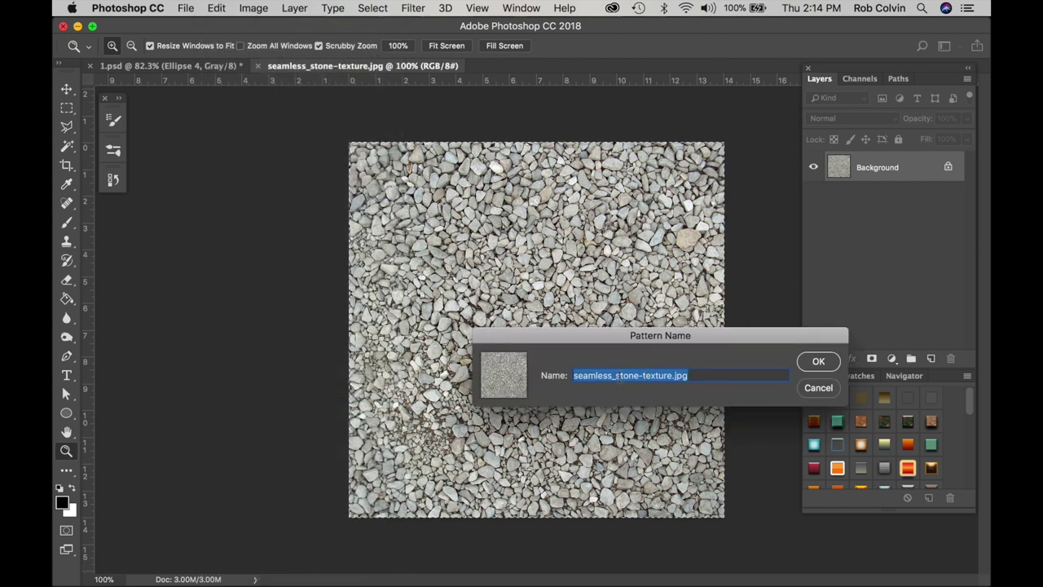
left_click(616, 377)
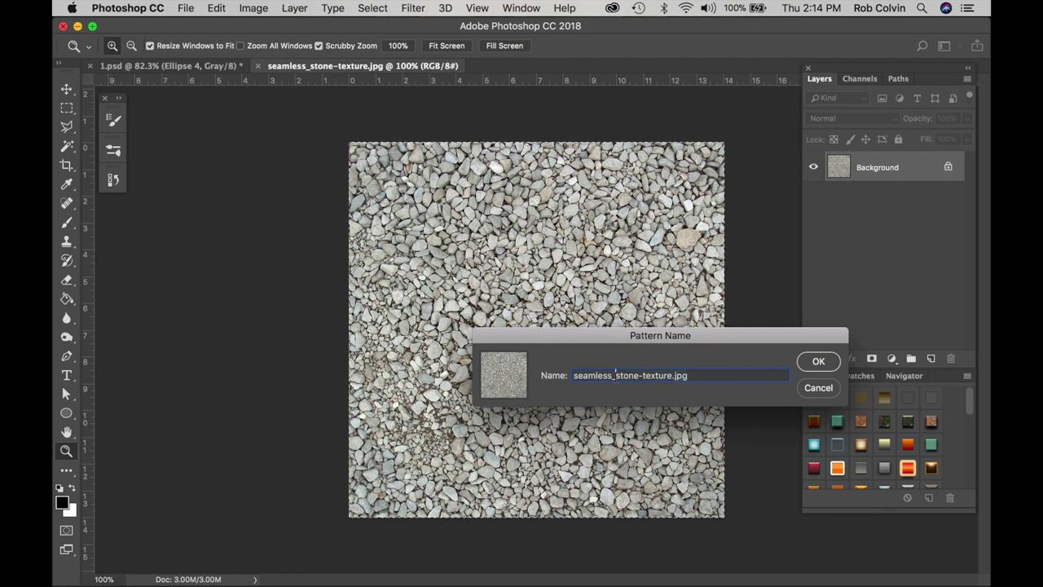
key("BackSpace")
key("BackSpace")
key("BackSpace")
key("BackSpace")
key("BackSpace")
key("BackSpace")
key("BackSpace")
key("BackSpace")
key("BackSpace")
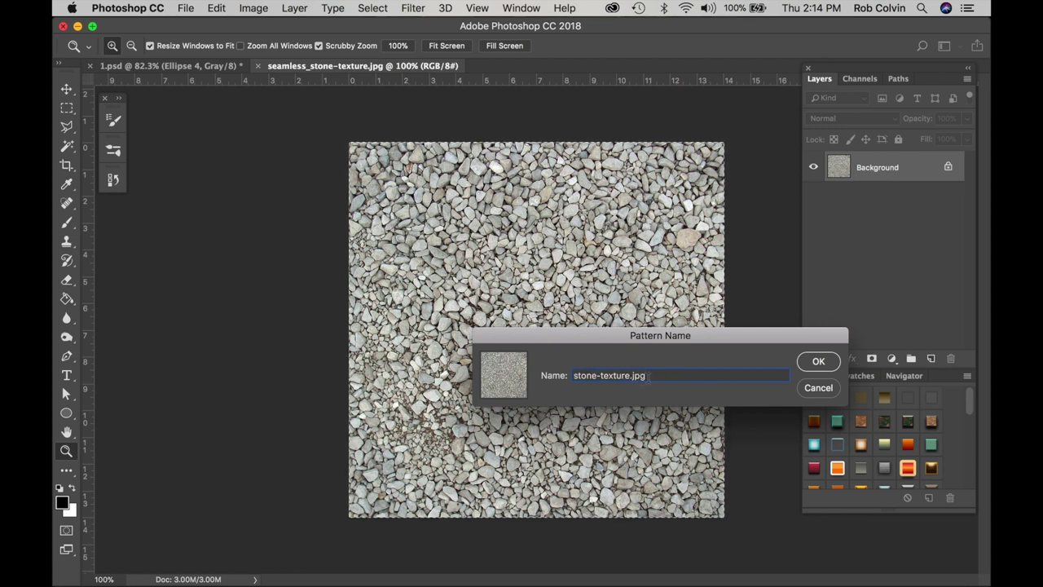
triple_click(648, 375)
left_click(648, 375)
left_click(816, 362)
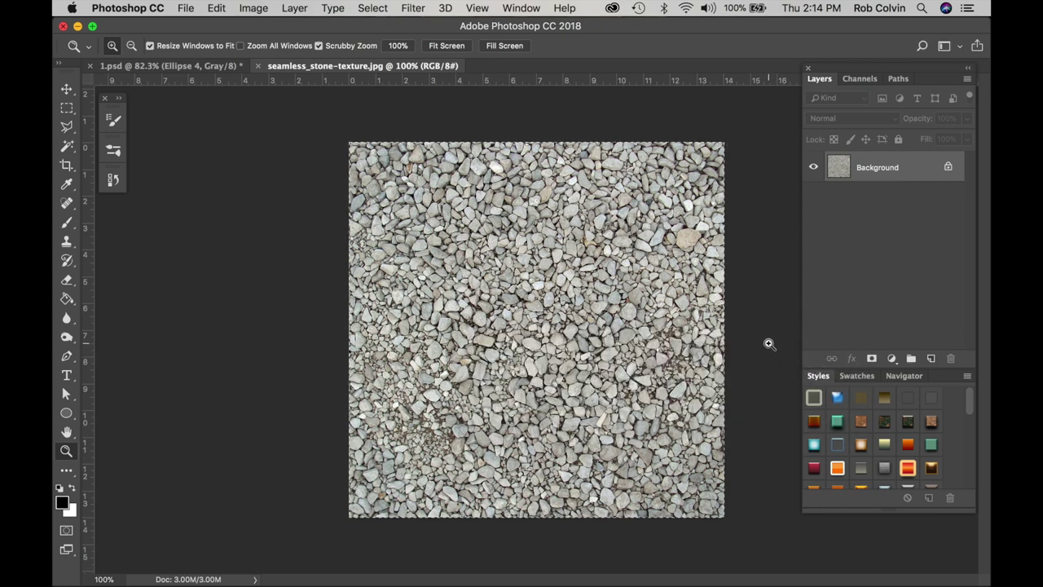
key("super+w")
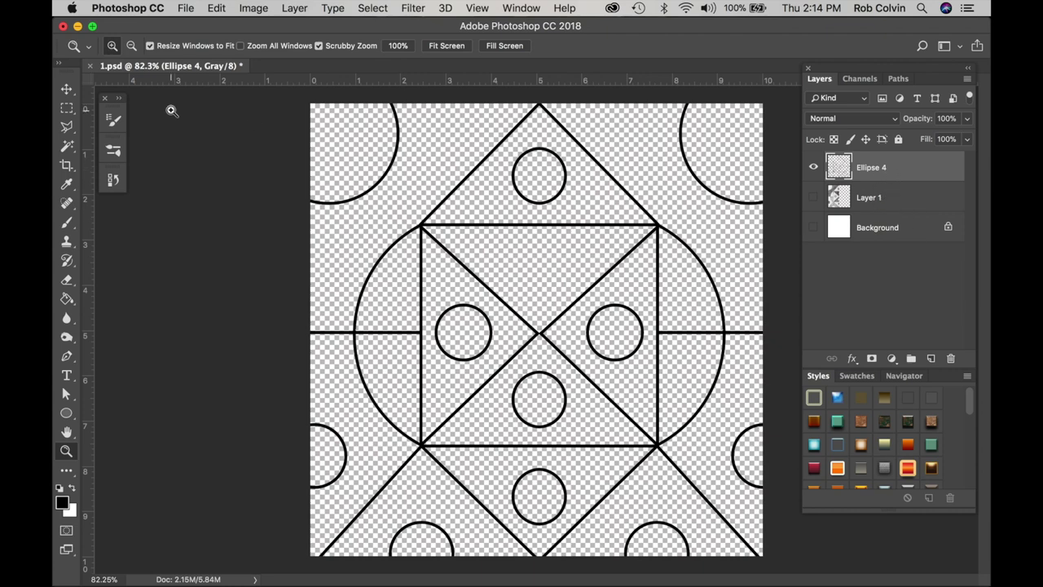
Switch to the Magic Wand in Add to selection mode and make the Background layer active.
left_click_drag(69, 147, 104, 158)
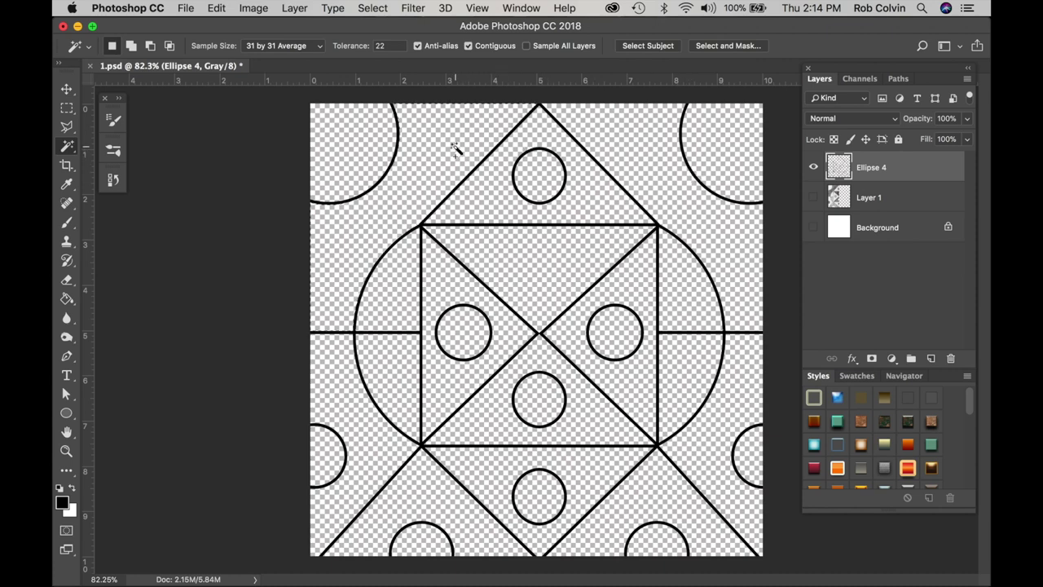
key("shift")
left_click(886, 230)
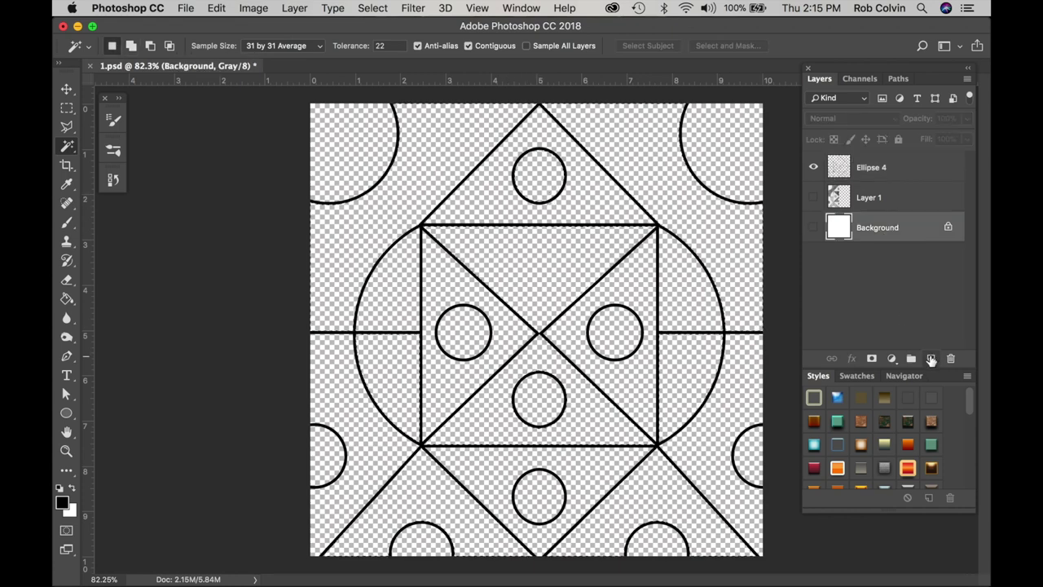
Add a new layer above Background and expand the current selection by 6 pixels.
left_click(930, 358)
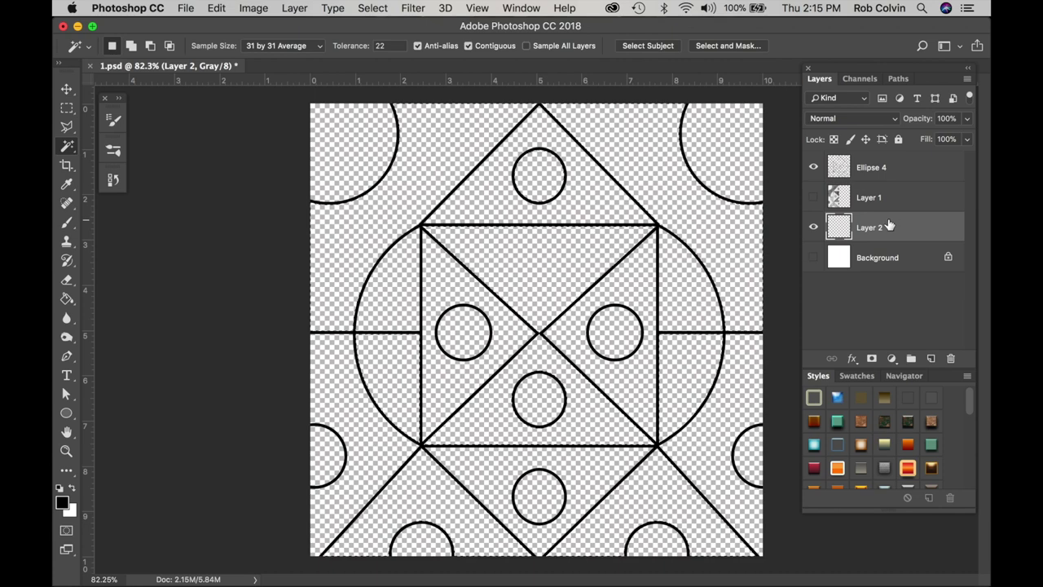
key("x")
key("z")
left_click_drag(570, 123, 310, 27)
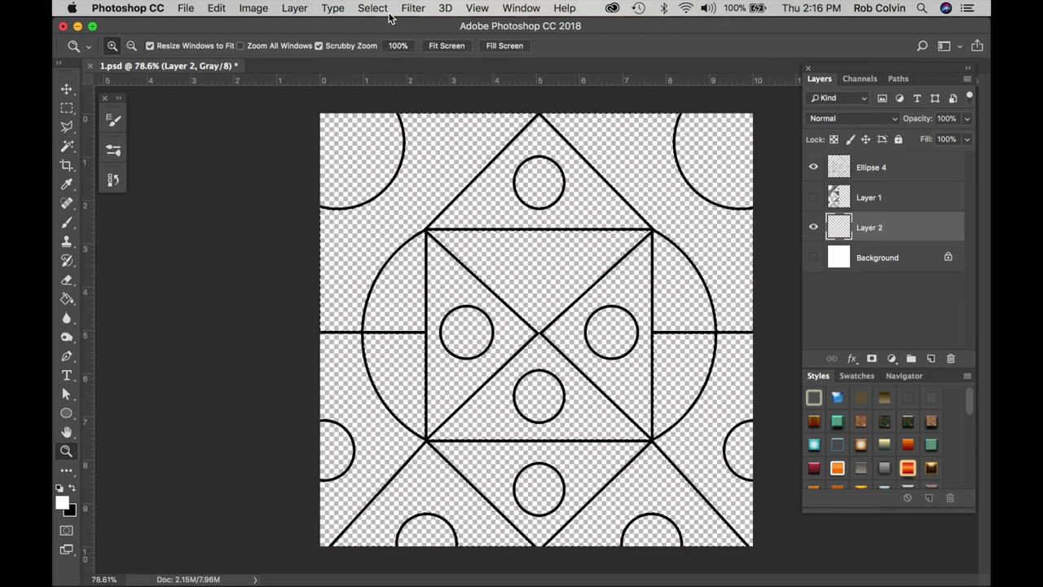
left_click(373, 8)
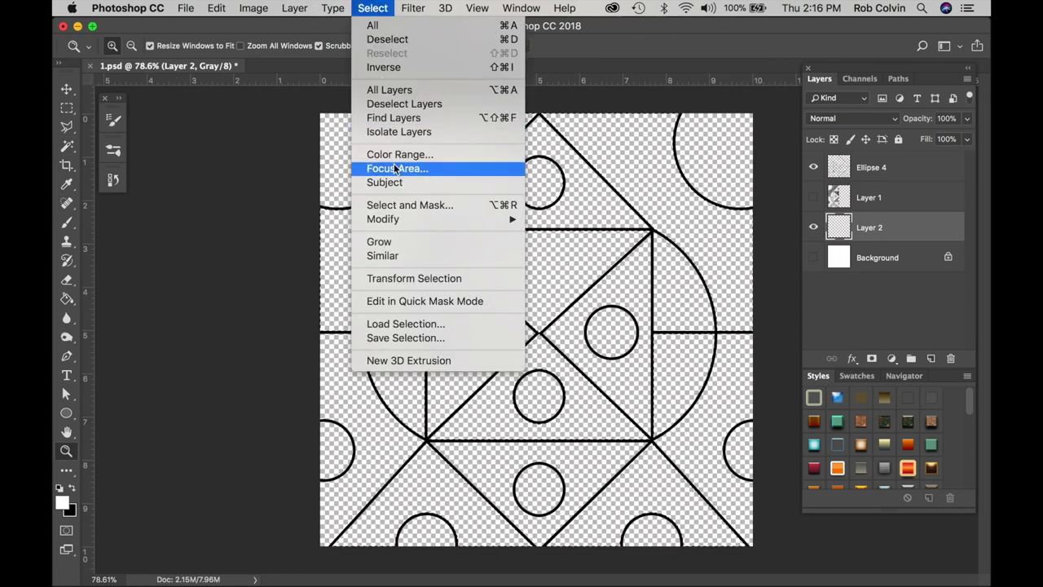
mouse_move(395, 222)
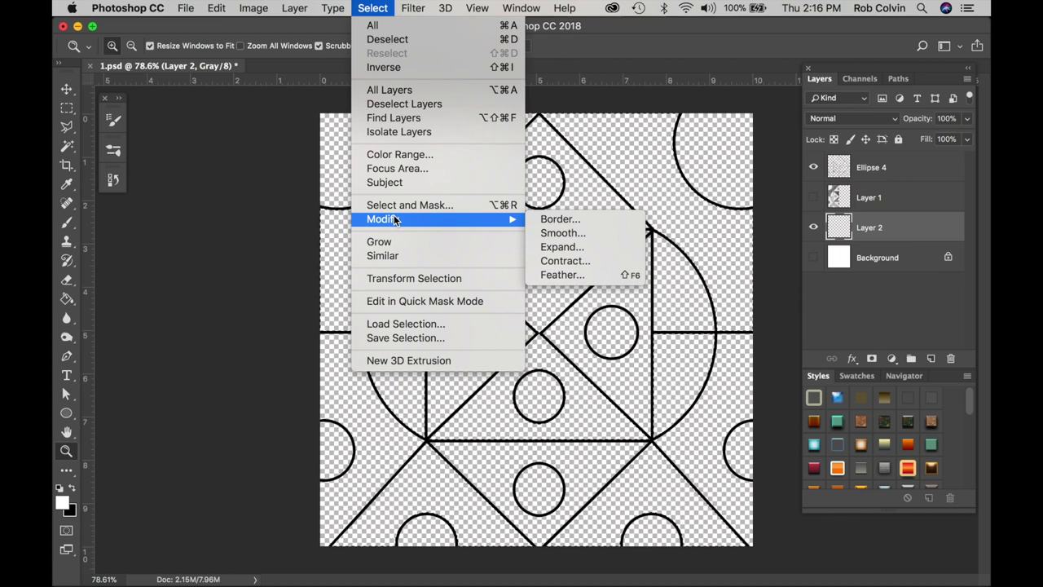
left_click(562, 247)
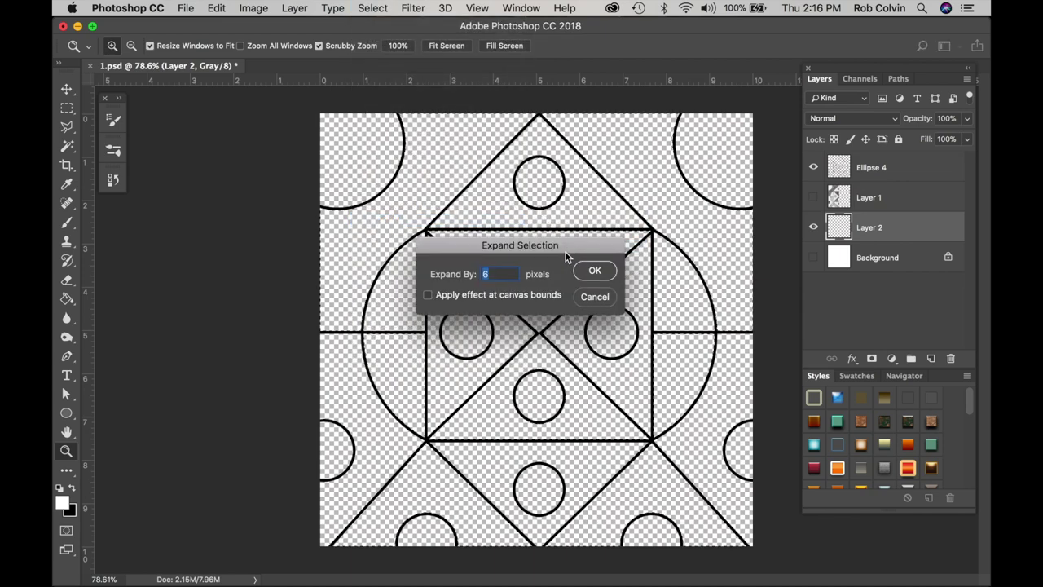
left_click(593, 272)
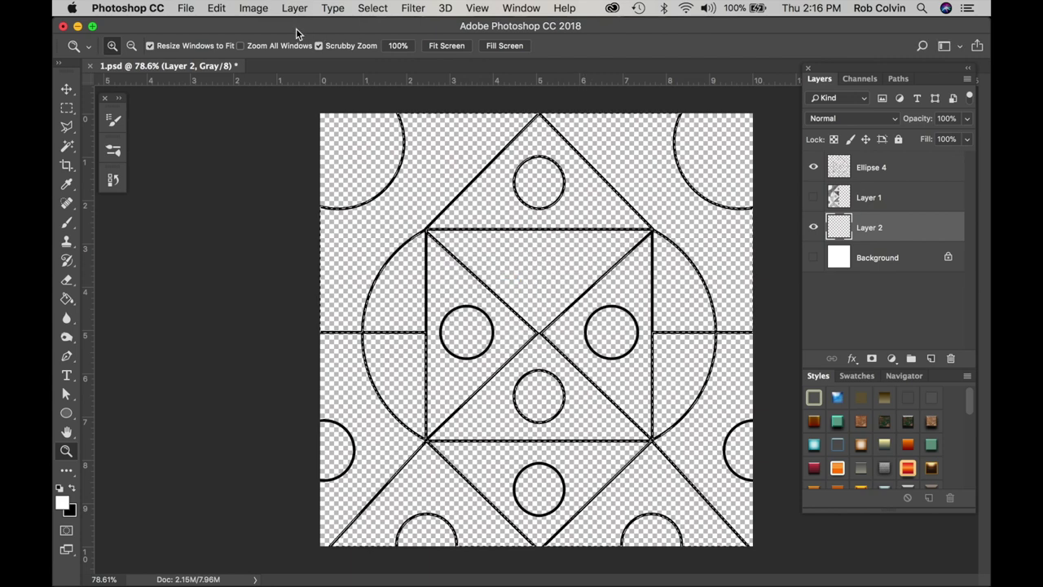
Fill the expanded selection on Layer 2 with dark grey.
left_click(216, 8)
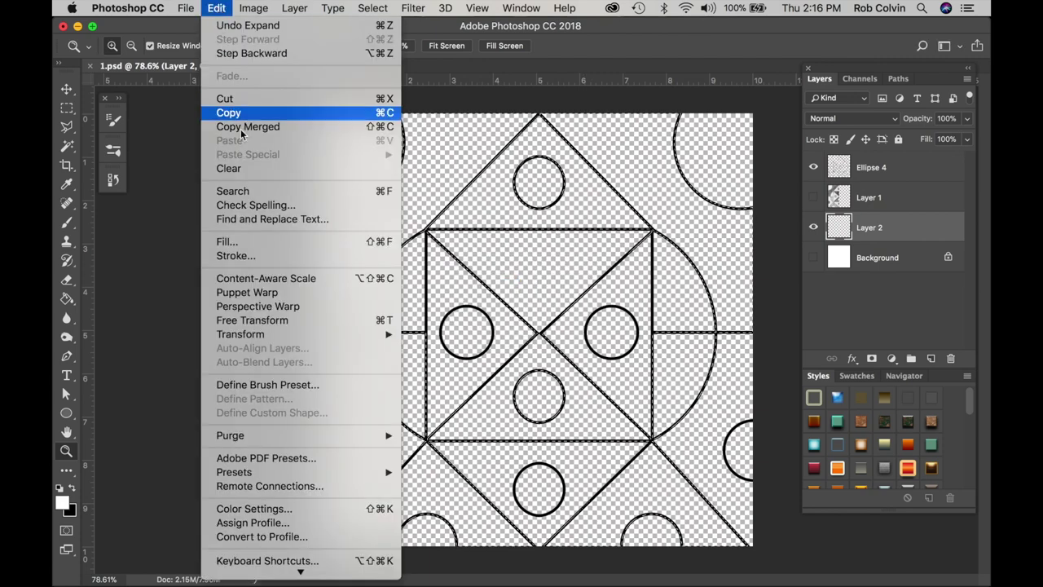
left_click(234, 242)
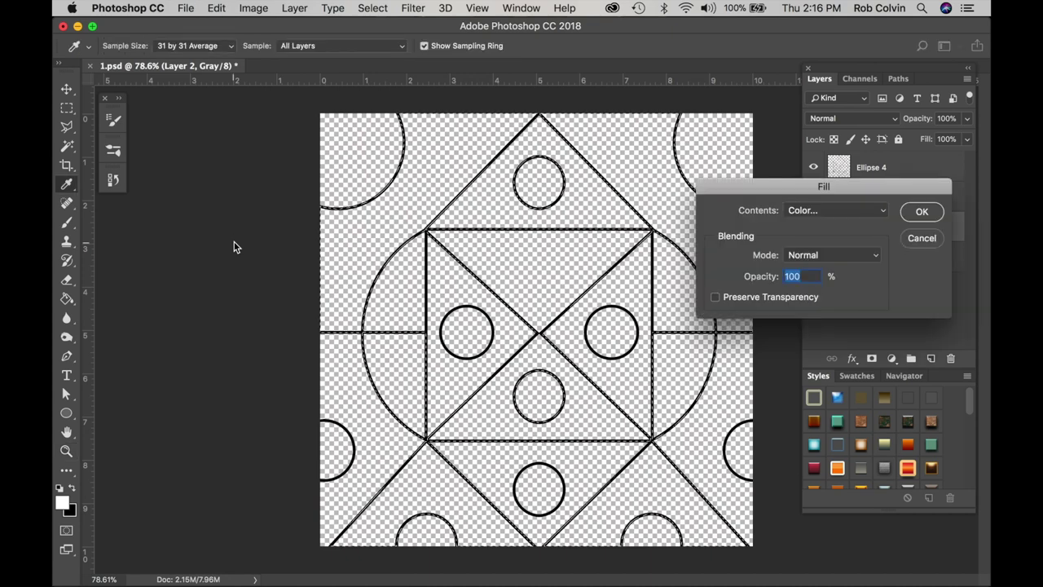
key("Return")
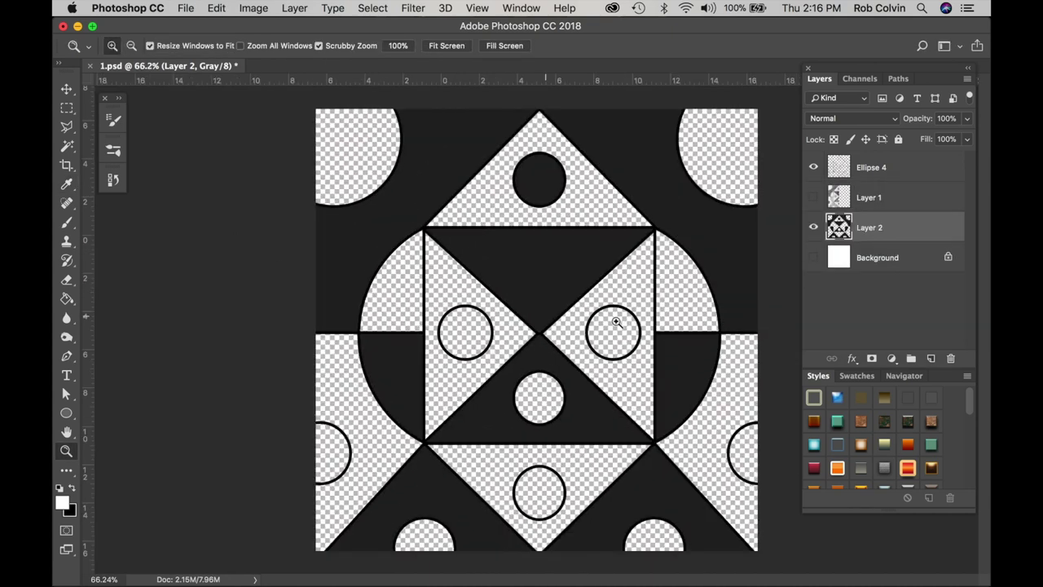
left_click_drag(616, 323, 598, 321)
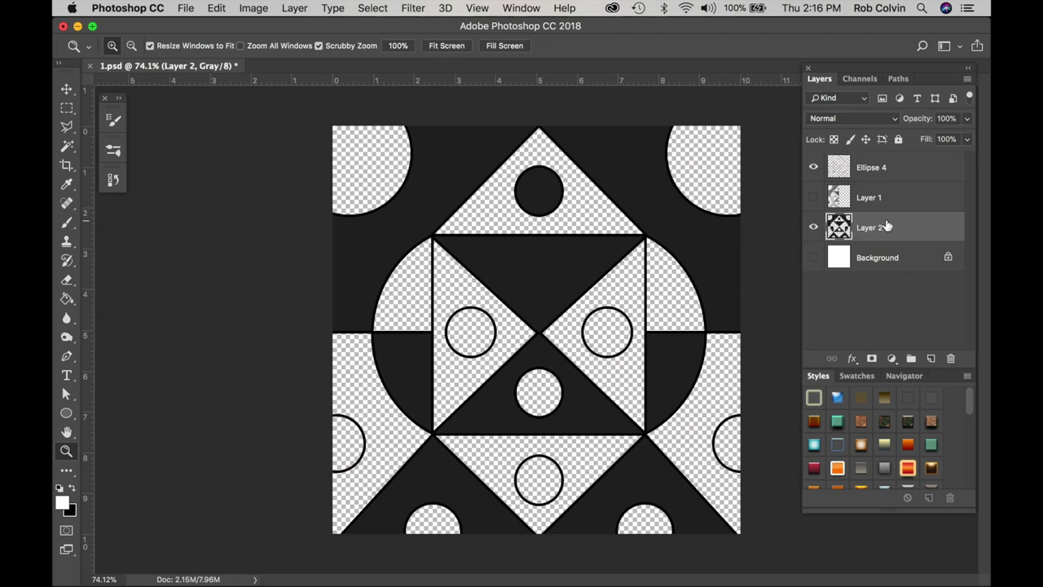
left_click(295, 9)
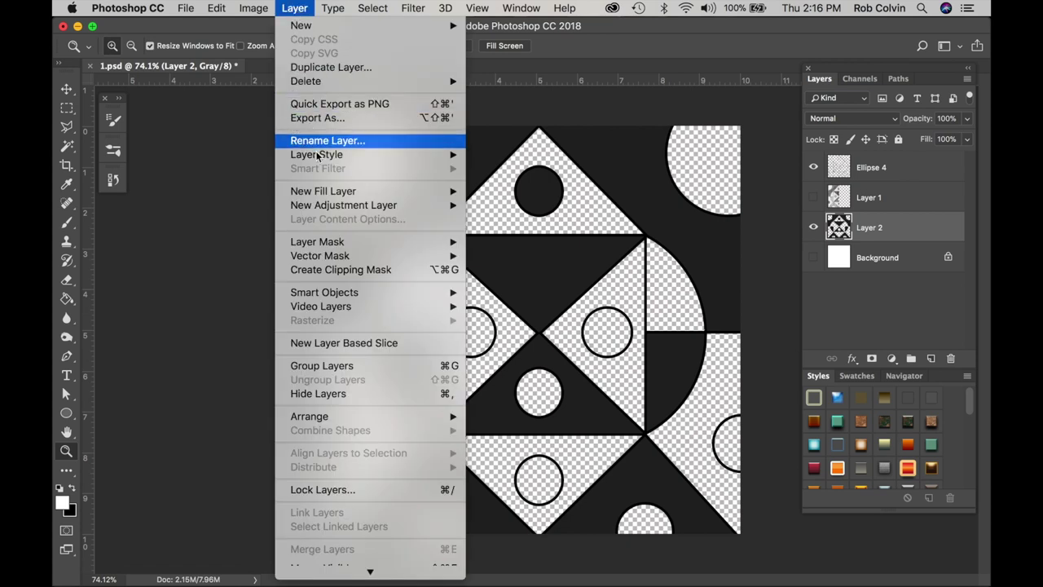
Add a Pattern Overlay to Layer 2 using the finer stone-texture gravel pattern.
mouse_move(324, 155)
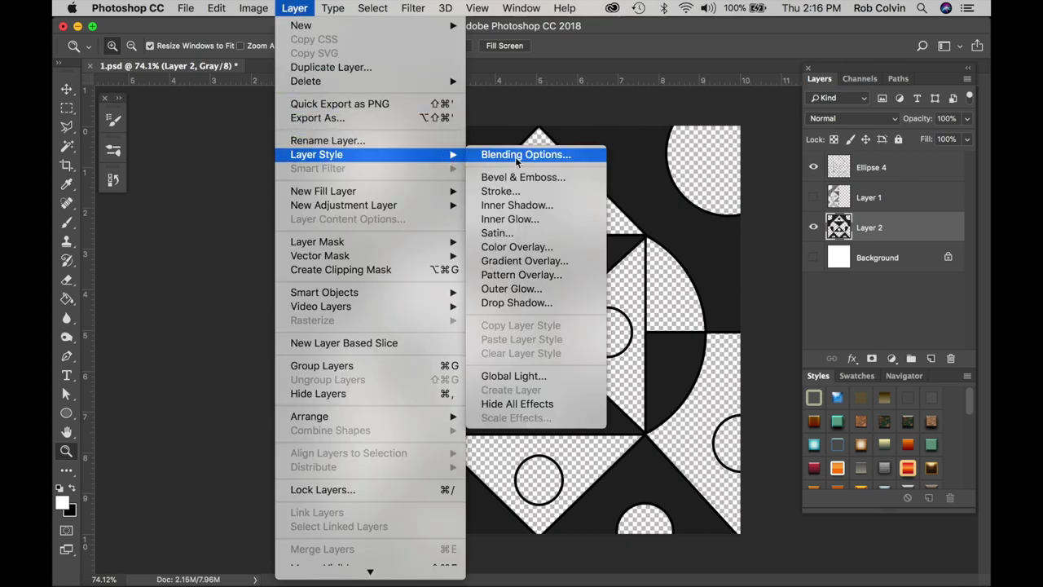
left_click(522, 275)
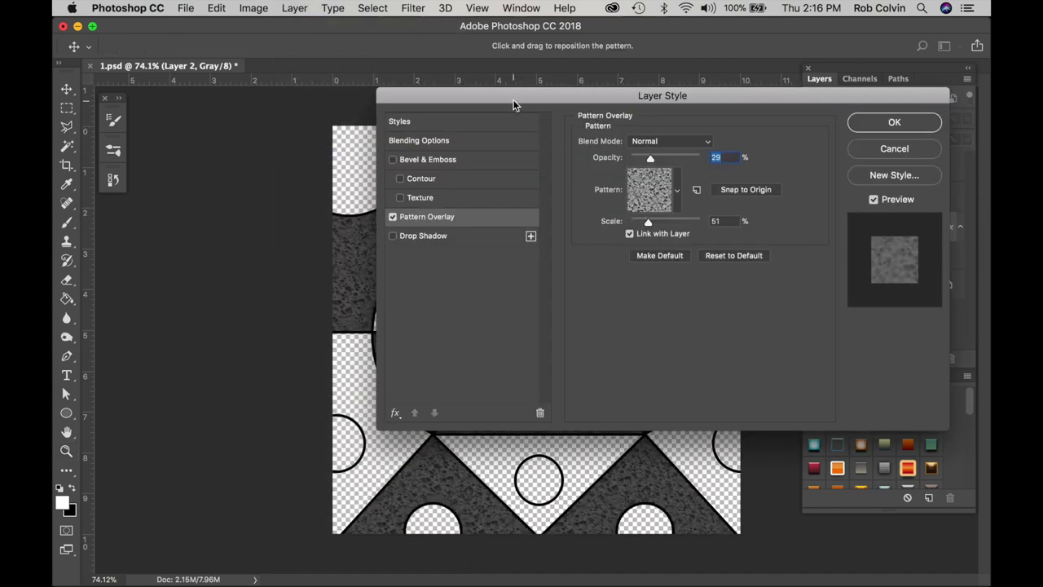
left_click_drag(513, 104, 721, 108)
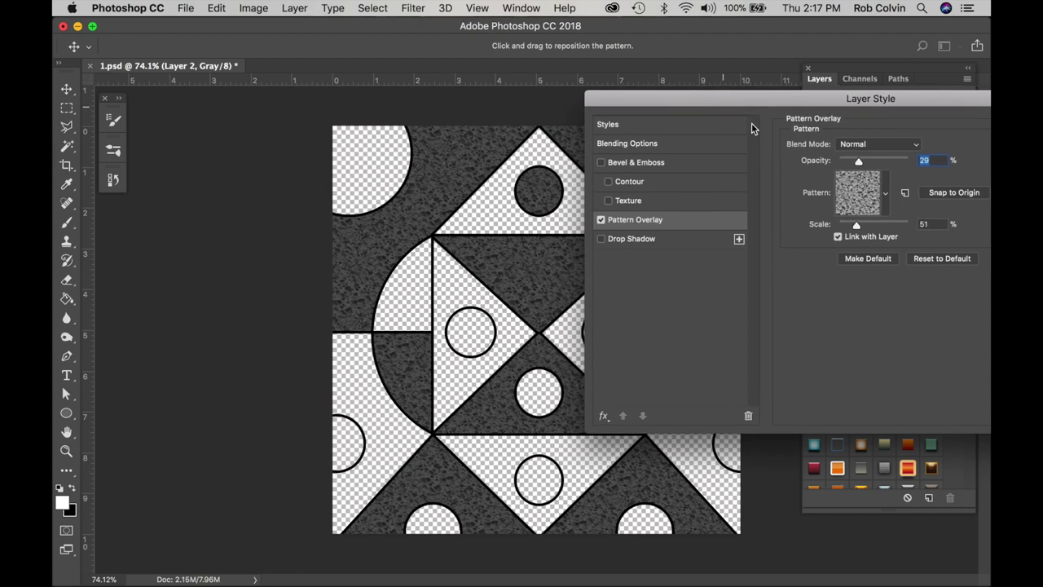
left_click(857, 194)
scroll(846, 280, "down", 3)
scroll(846, 279, "down", 2)
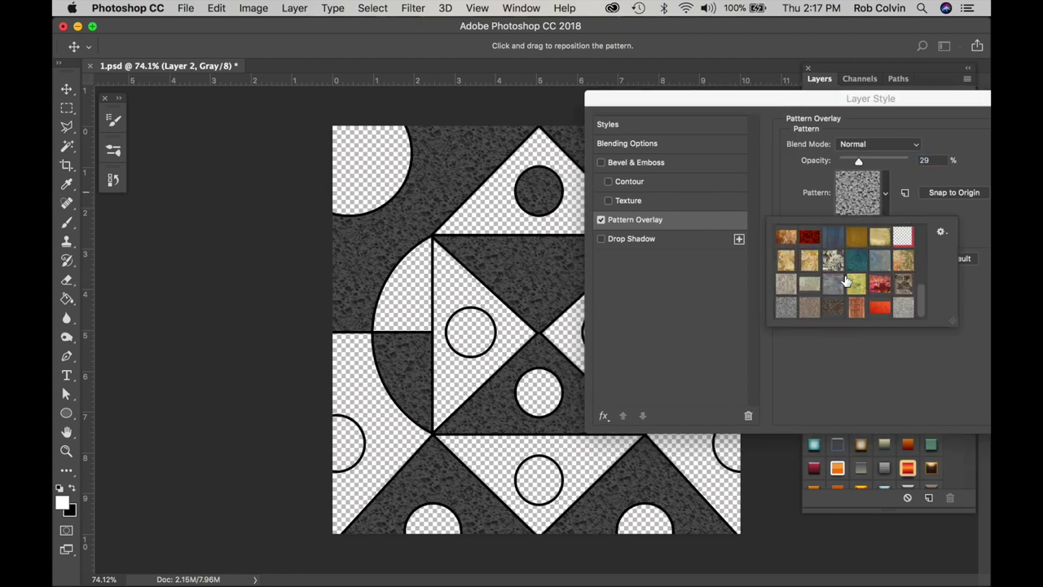
left_click(903, 308)
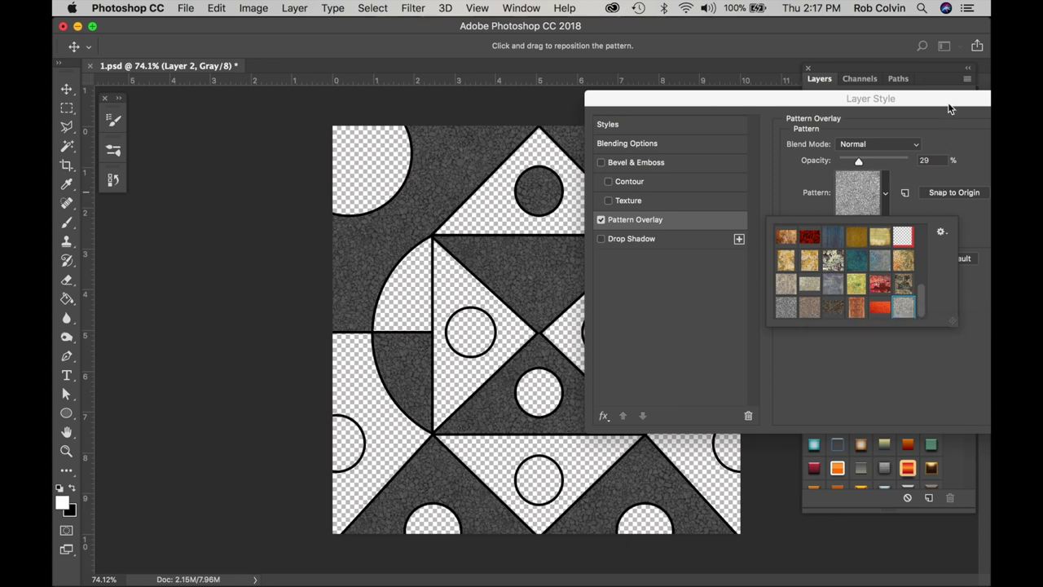
left_click(913, 174)
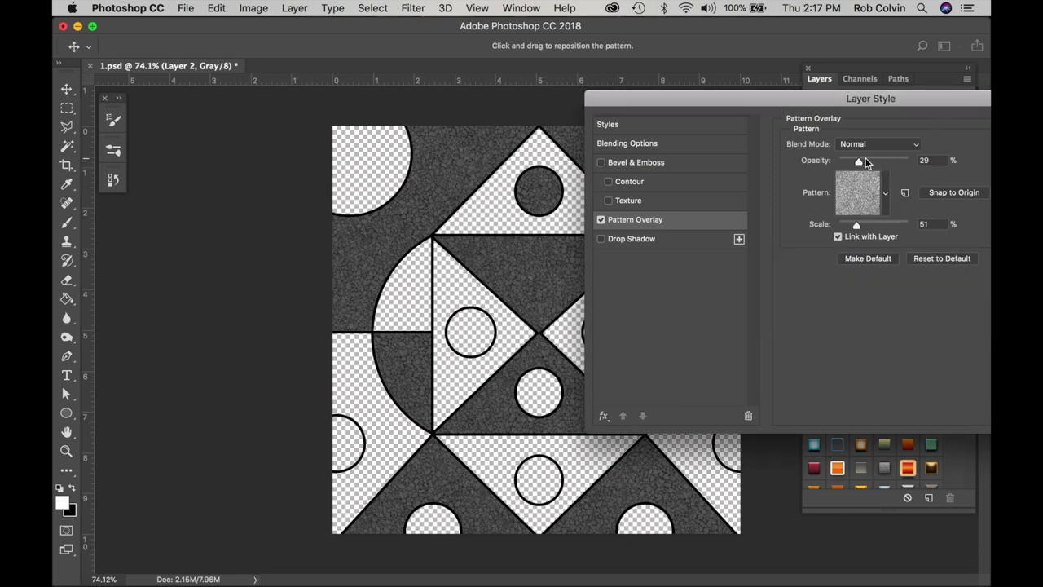
Set the gravel overlay to 50% opacity and 67% scale, then apply it.
left_click_drag(859, 162, 870, 164)
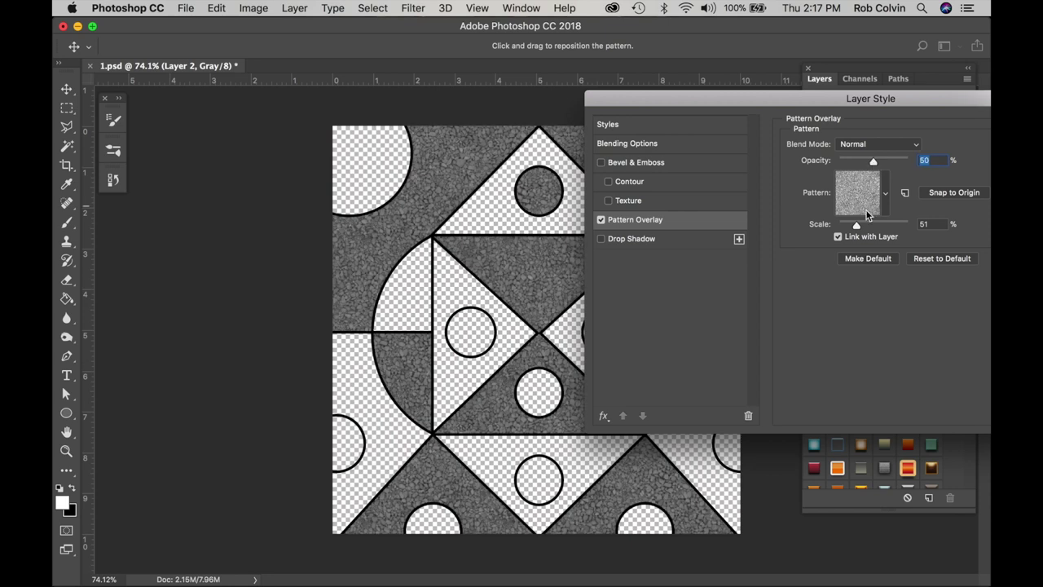
mouse_move(856, 224)
left_mouse_down()
mouse_move(873, 227)
mouse_move(862, 226)
left_mouse_up()
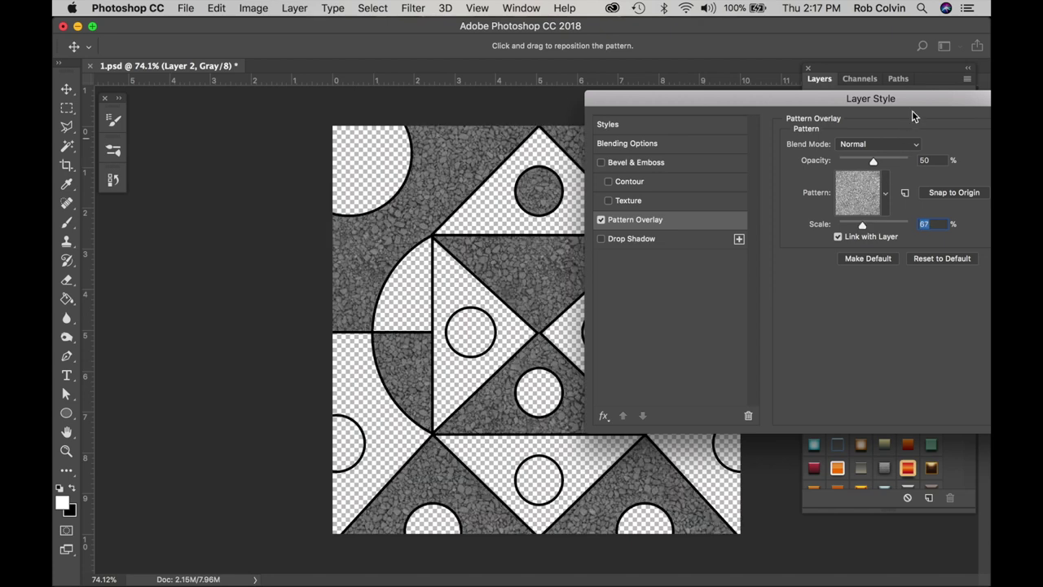
left_click_drag(918, 98, 741, 127)
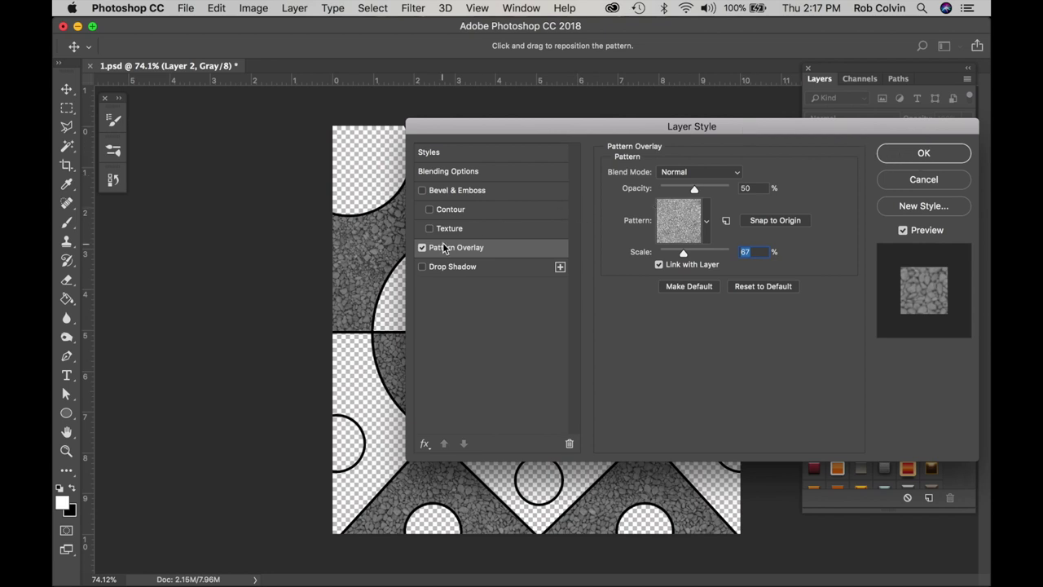
left_click(906, 154)
key("z")
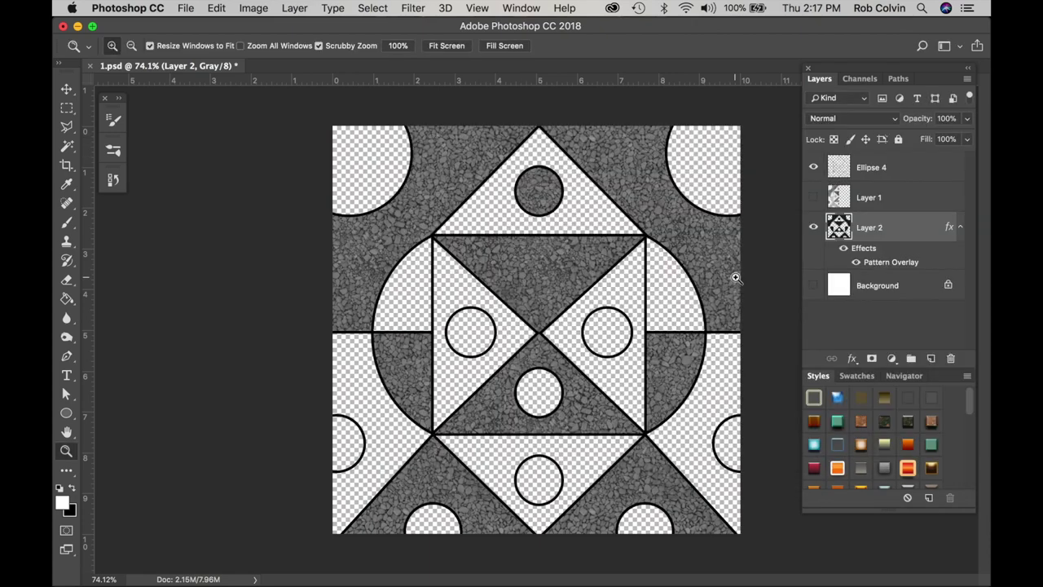
Reopen Layer 2's Pattern Overlay and try Multiply and Screen blending at lower opacity.
double_click(888, 262)
left_click_drag(592, 128, 756, 46)
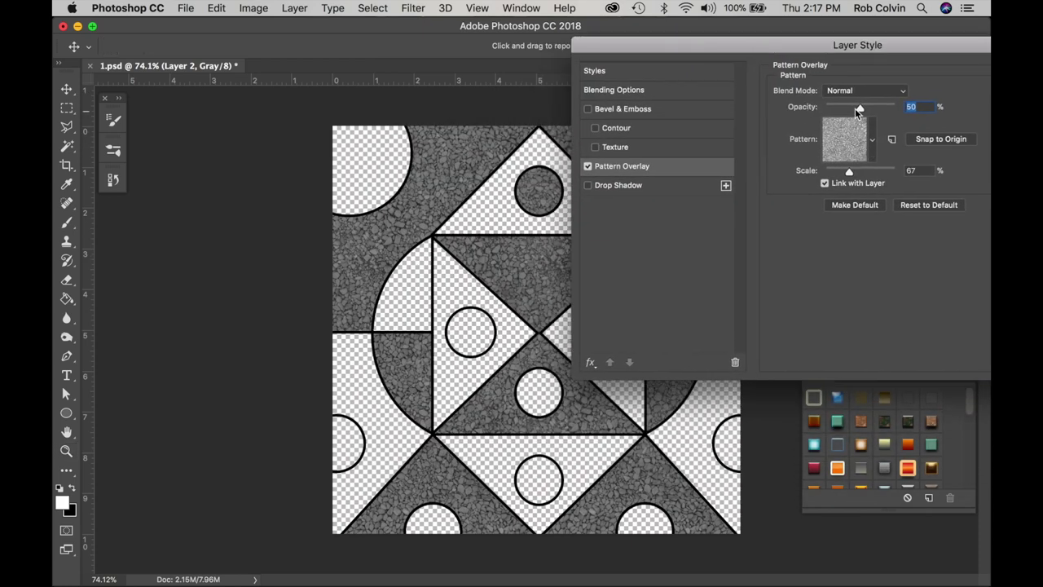
left_click_drag(860, 110, 843, 110)
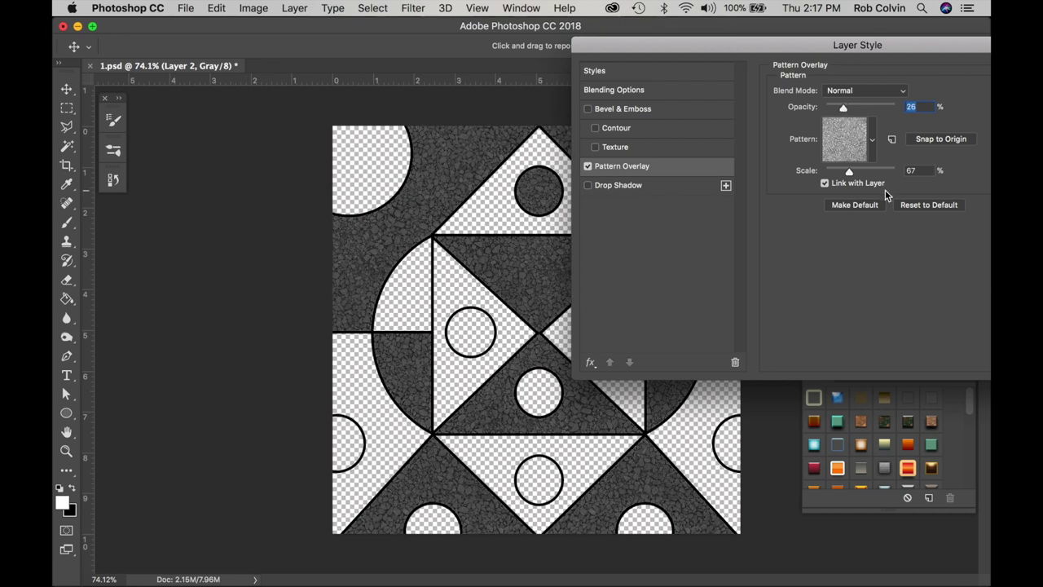
left_click(903, 90)
left_click(880, 135)
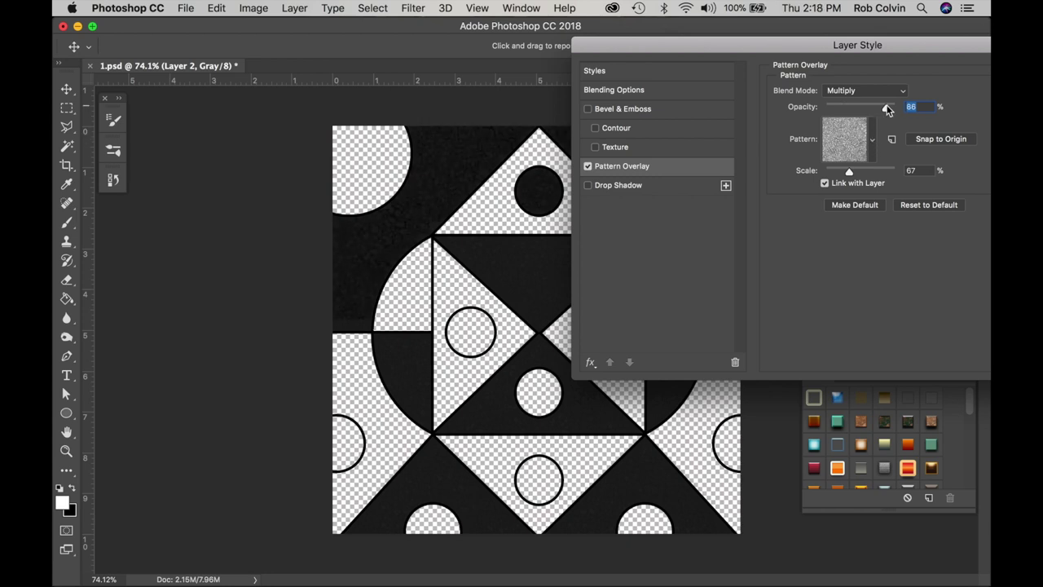
left_click_drag(887, 109, 860, 110)
left_click(901, 92)
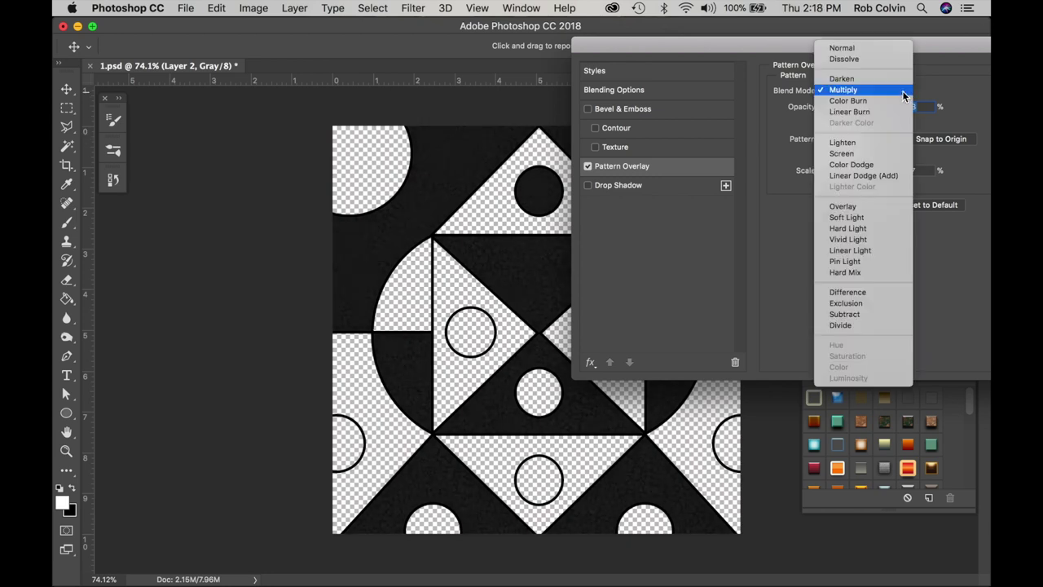
left_click(867, 154)
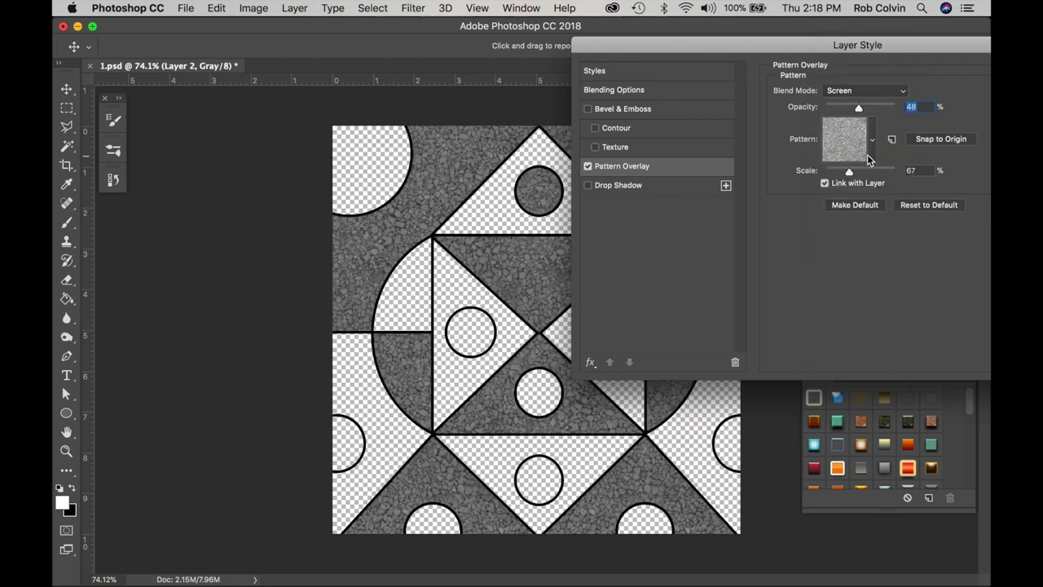
Set the gravel overlay to Overlay blending at 100% opacity and apply it.
left_click(901, 92)
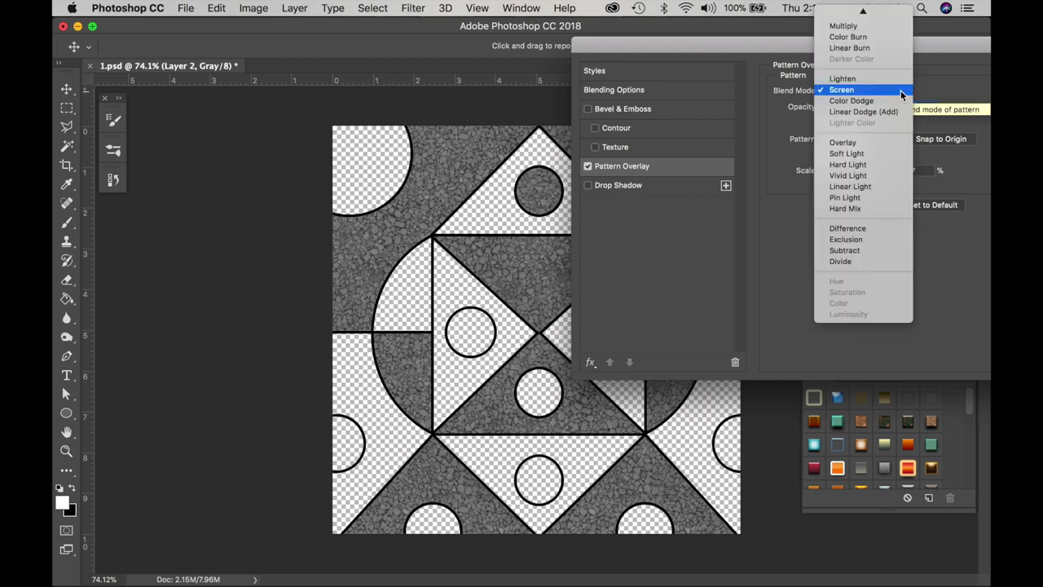
left_click(882, 143)
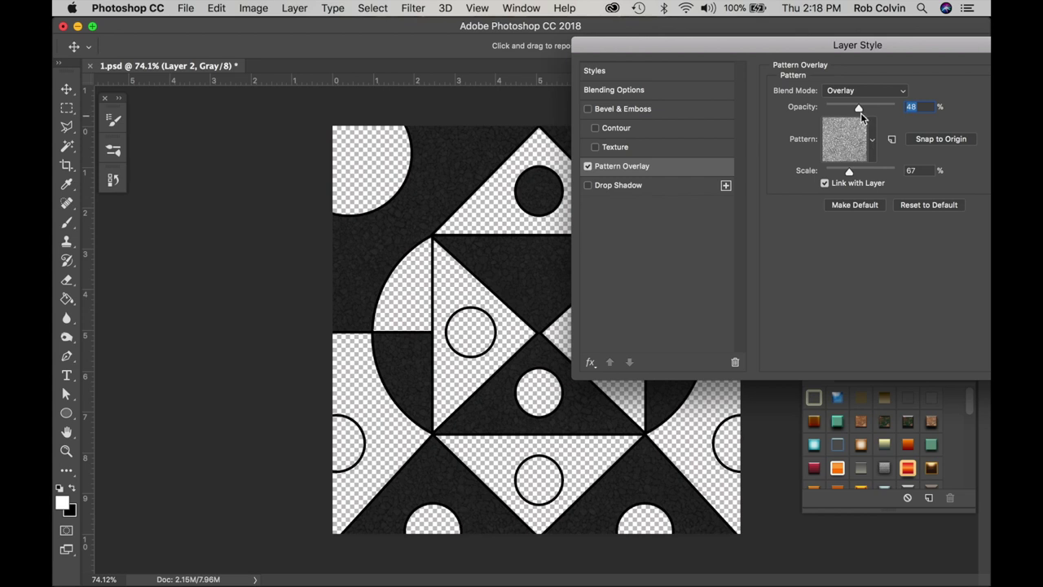
left_click_drag(860, 110, 880, 111)
left_click_drag(935, 43, 640, 123)
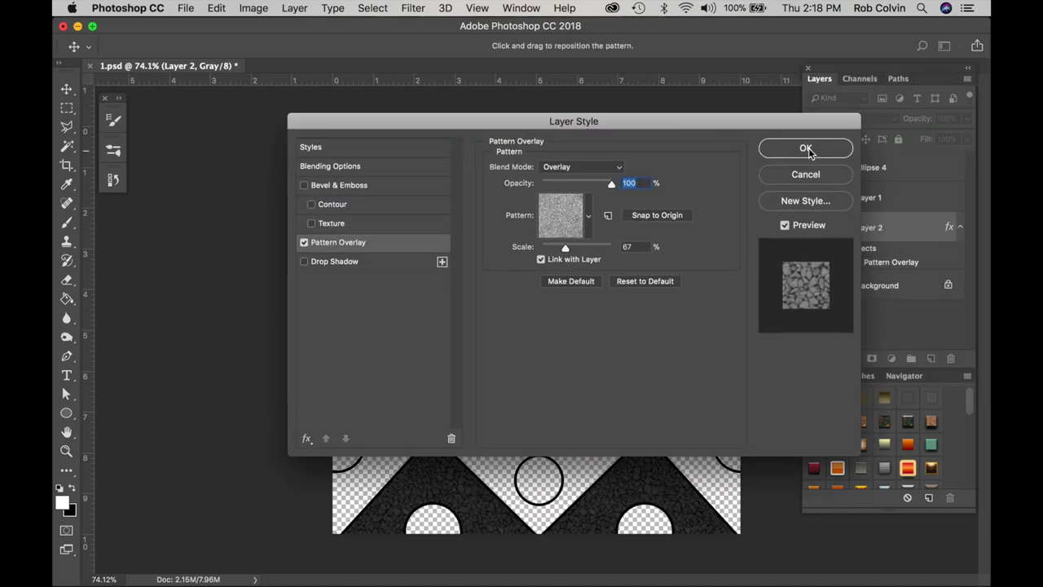
left_click(805, 149)
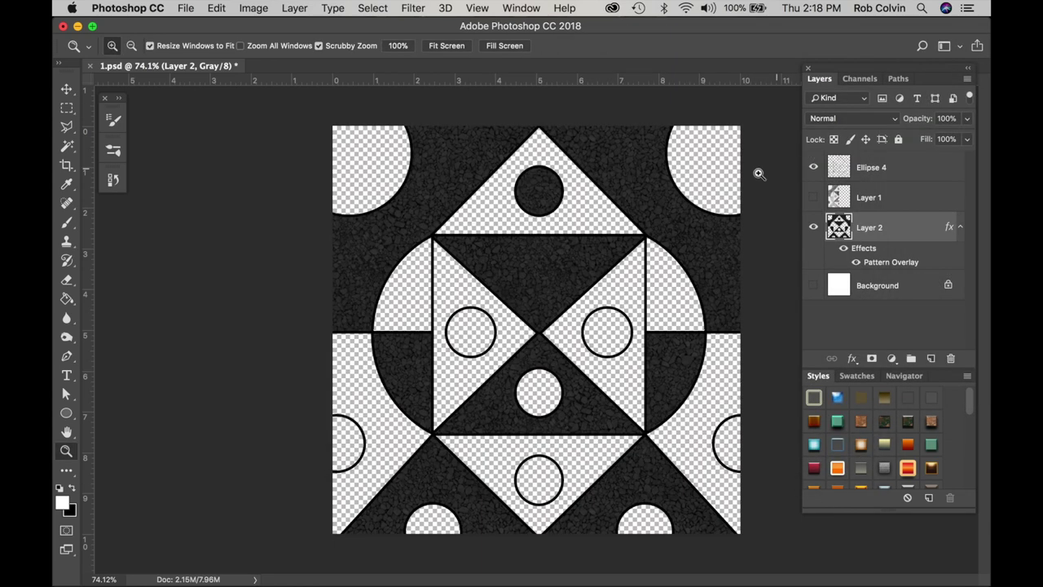
On Ellipse 4, Magic-Wand the light triangles and half-circles, then expand the selection 6 pixels.
left_click(886, 167)
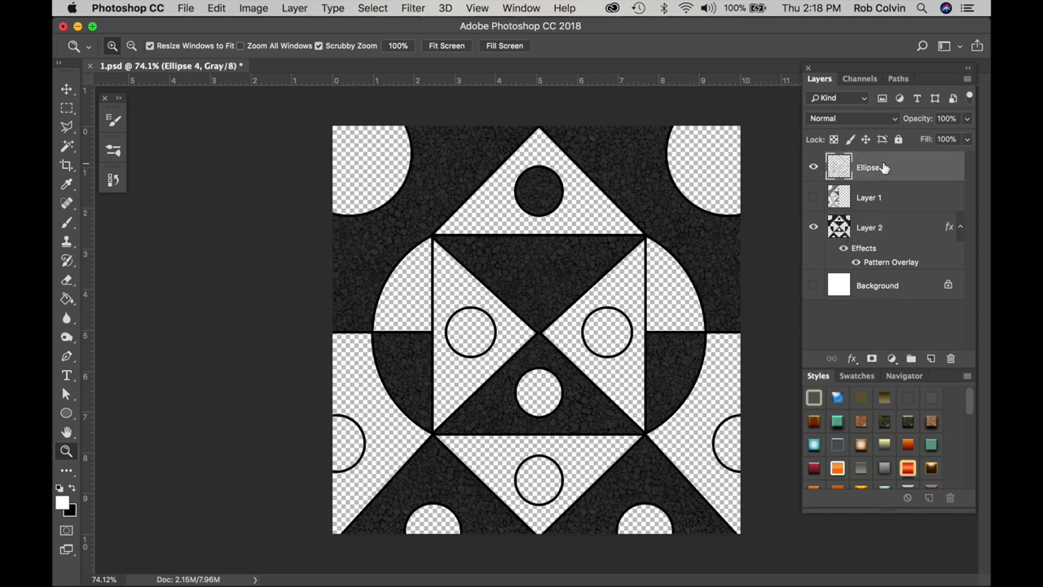
left_click(67, 148)
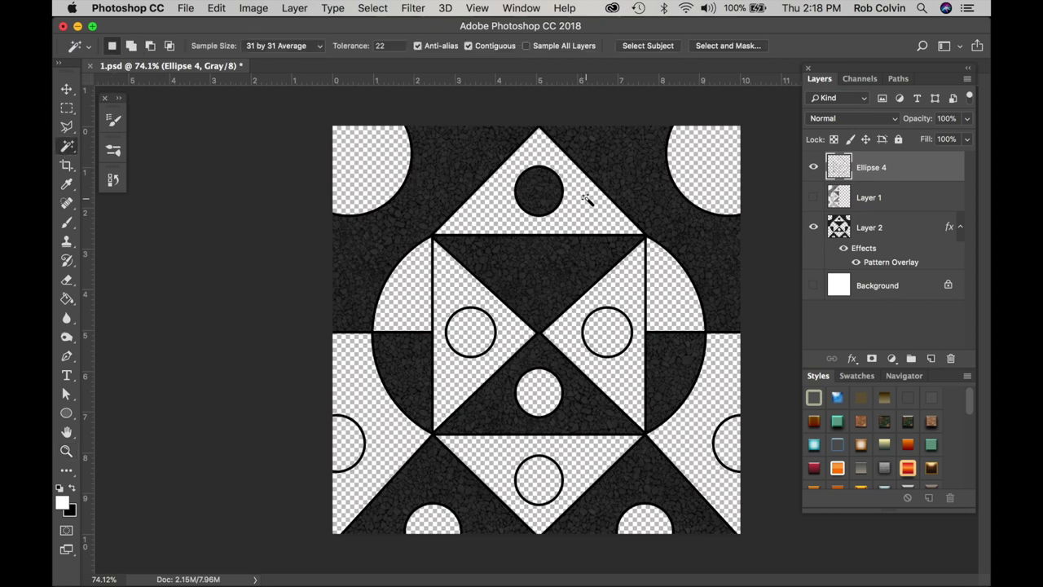
key("shift")
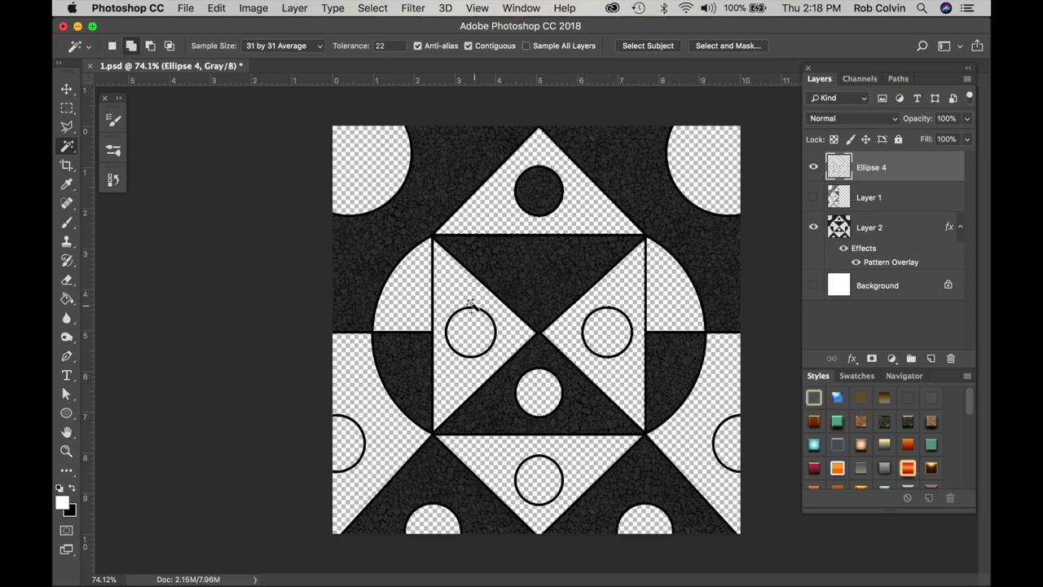
left_click(373, 9)
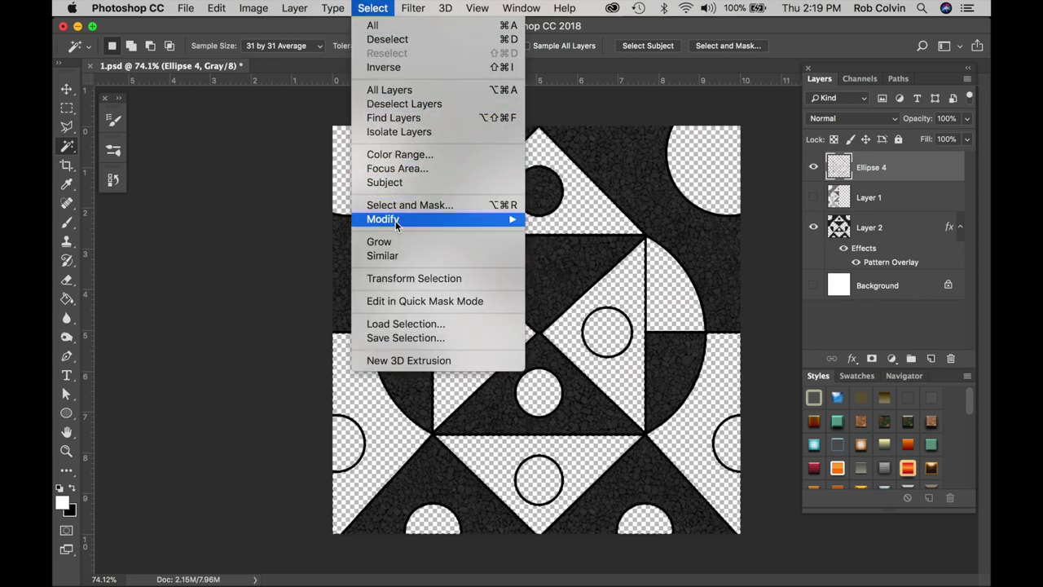
mouse_move(461, 220)
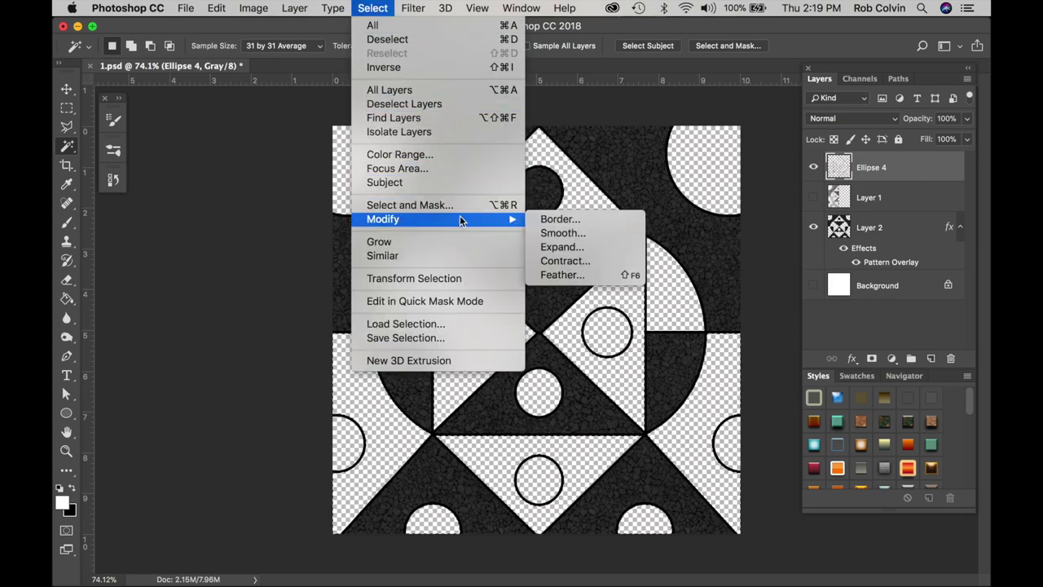
left_click(560, 247)
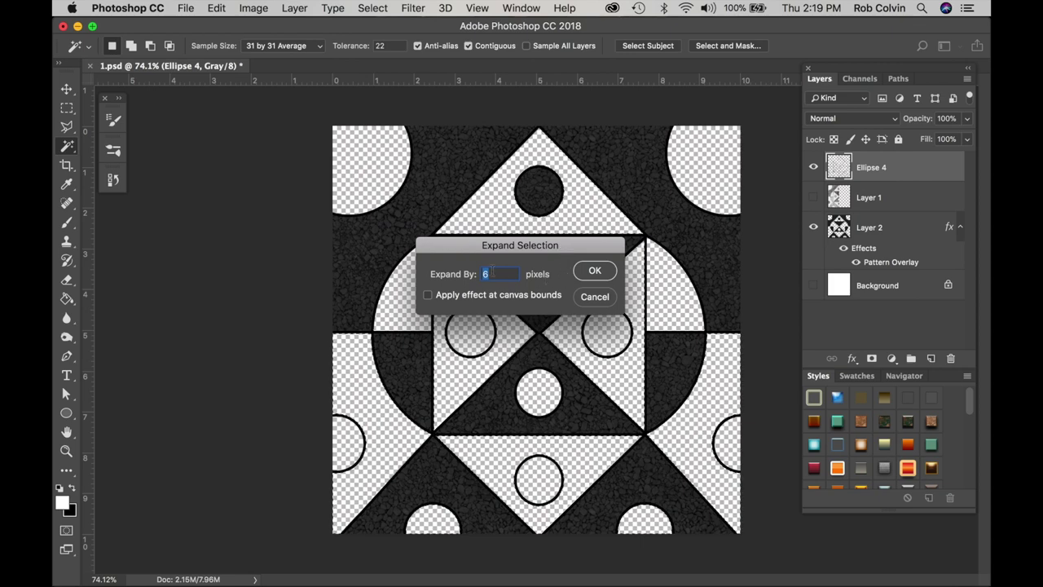
left_click(585, 271)
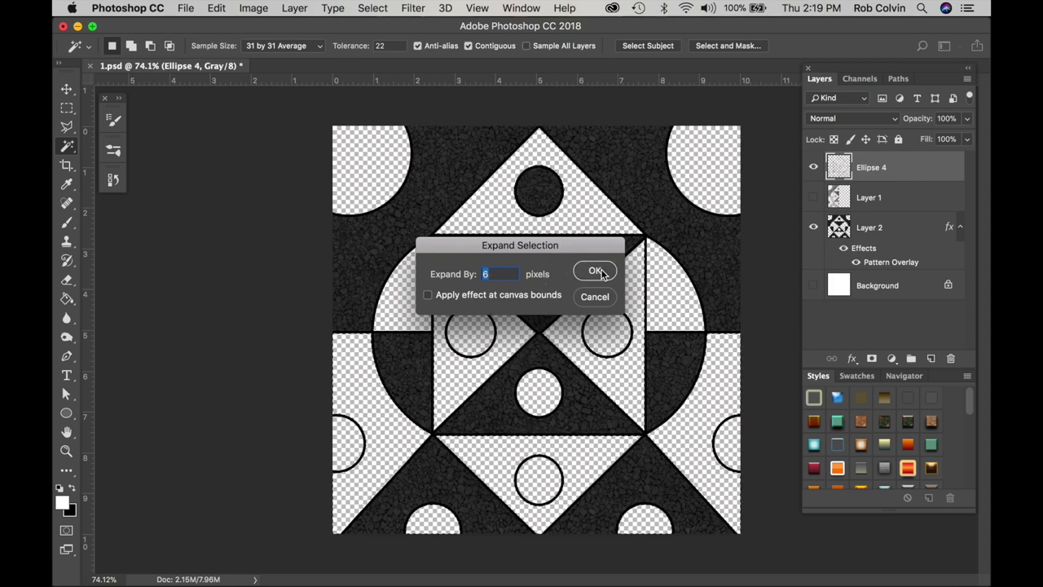
left_click(878, 287)
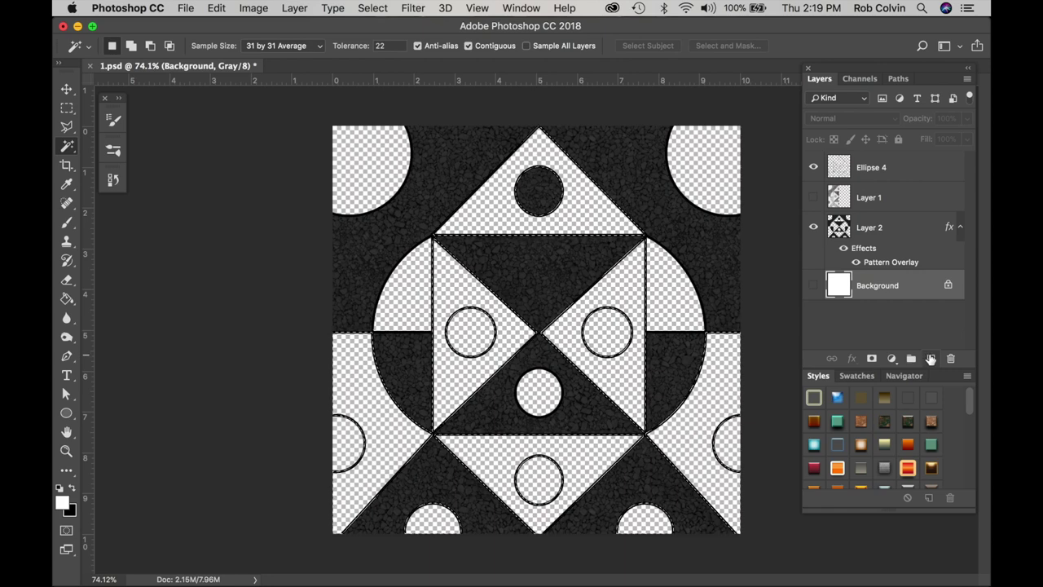
Fill the selection brown on a new Layer 3, deselect, and open Layer 3's Layer Style.
left_click(929, 358)
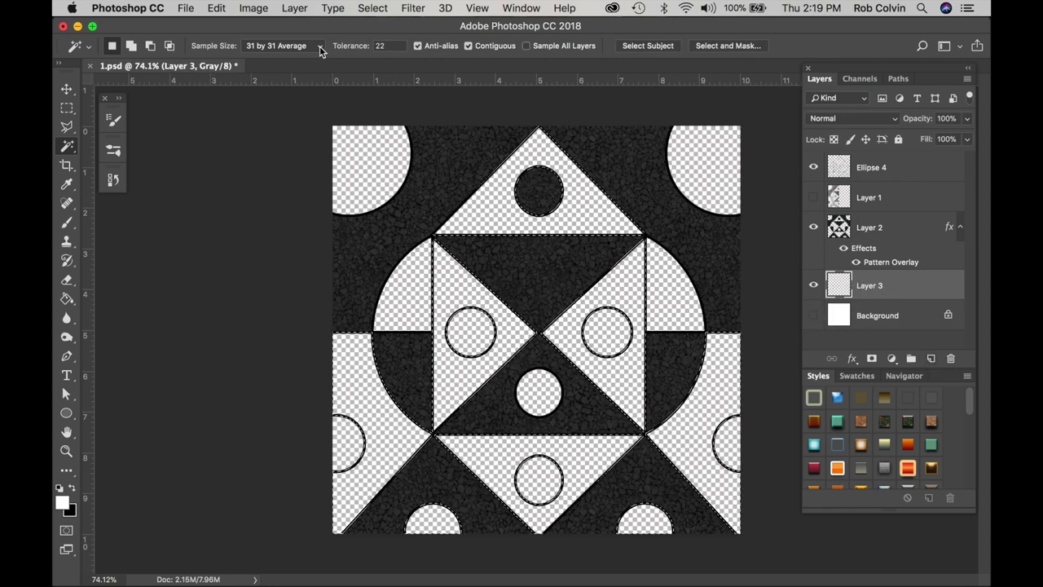
left_click(217, 9)
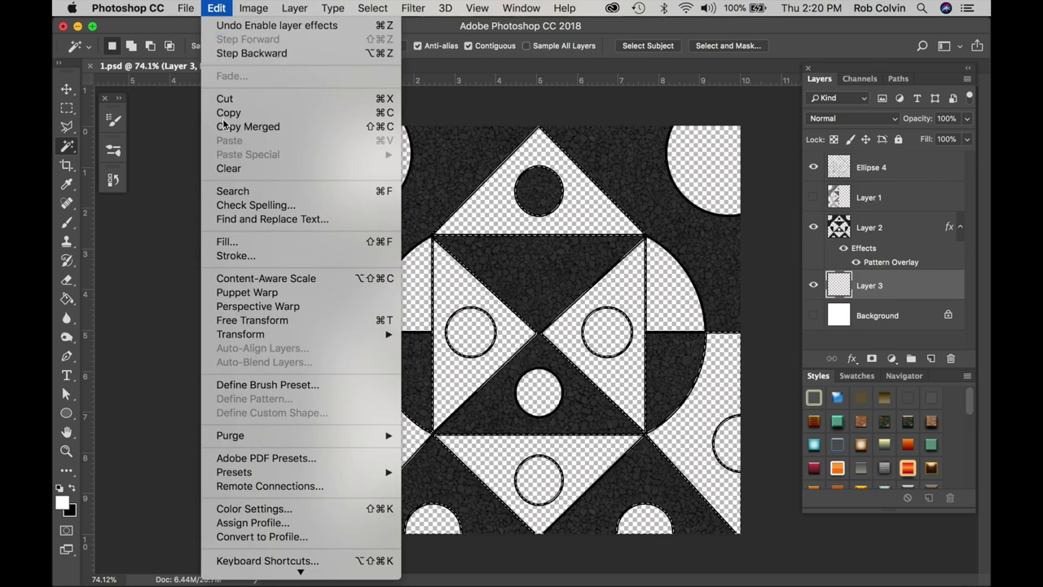
left_click(237, 242)
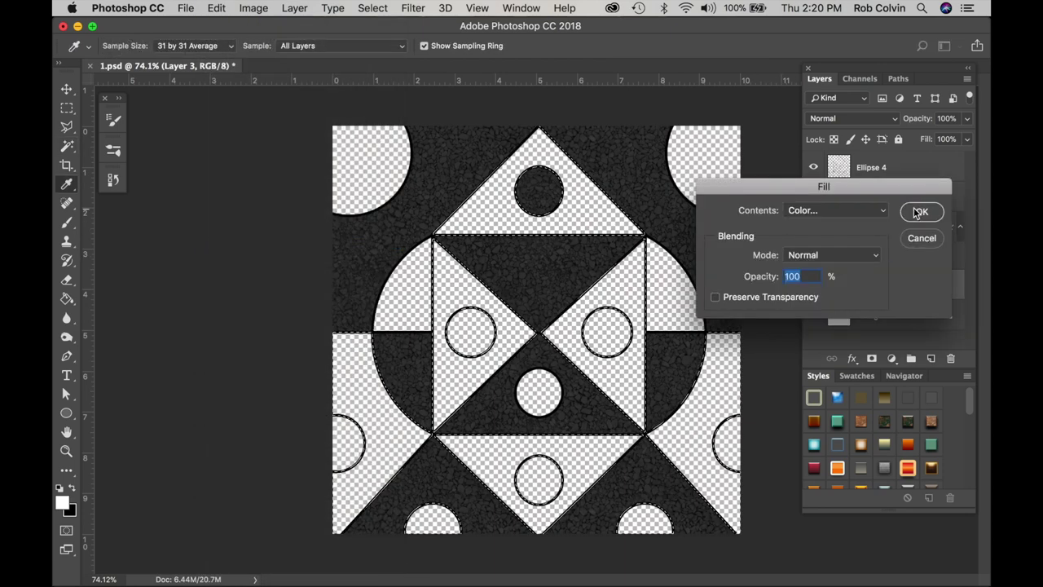
left_click(918, 211)
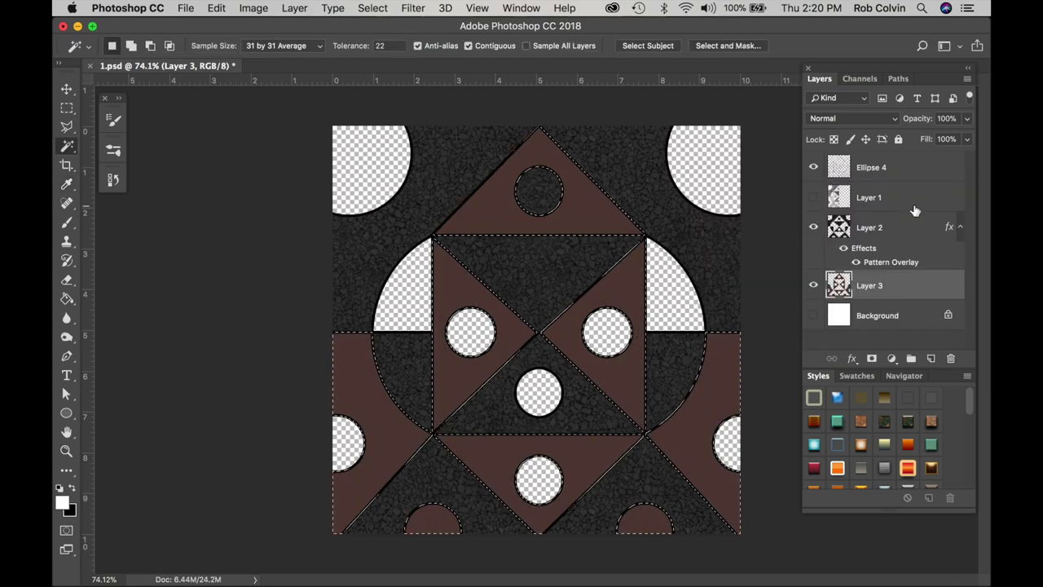
key("super+d")
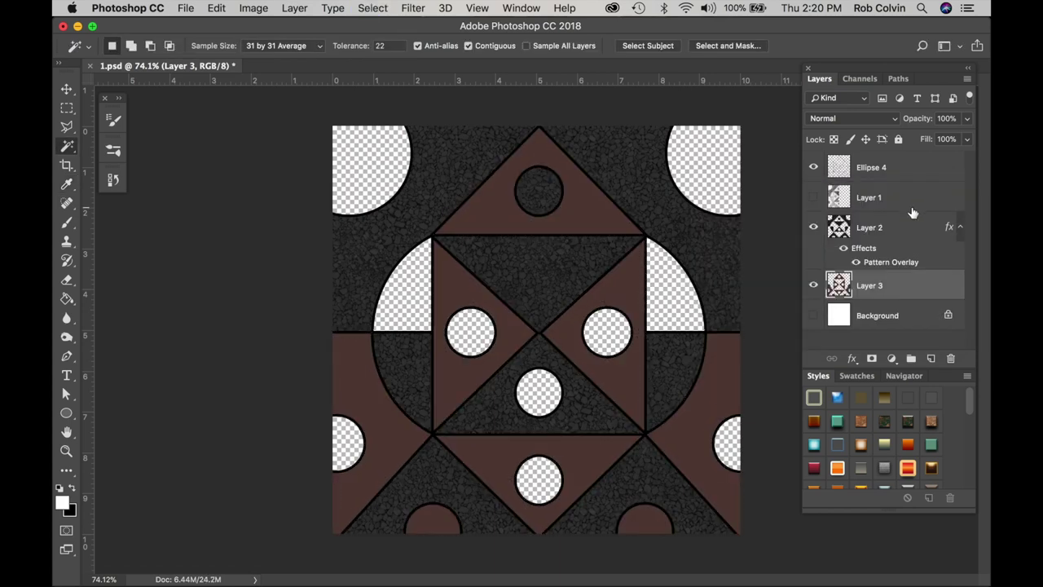
double_click(888, 280)
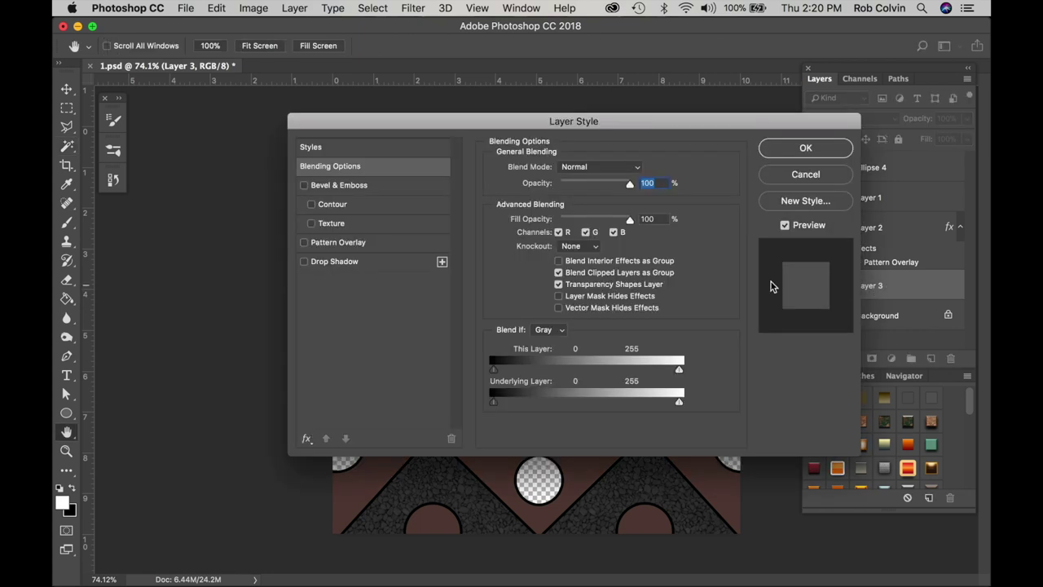
Add a Pattern Overlay to Layer 3, trying several swatches before settling on the light stone texture.
left_click(346, 243)
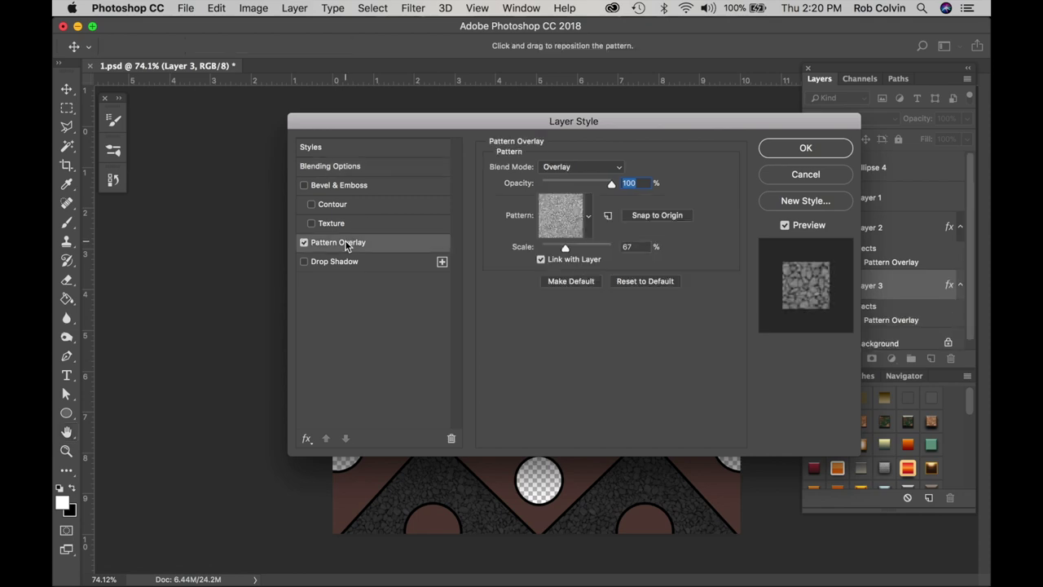
left_click_drag(370, 122, 705, 71)
left_click(831, 167)
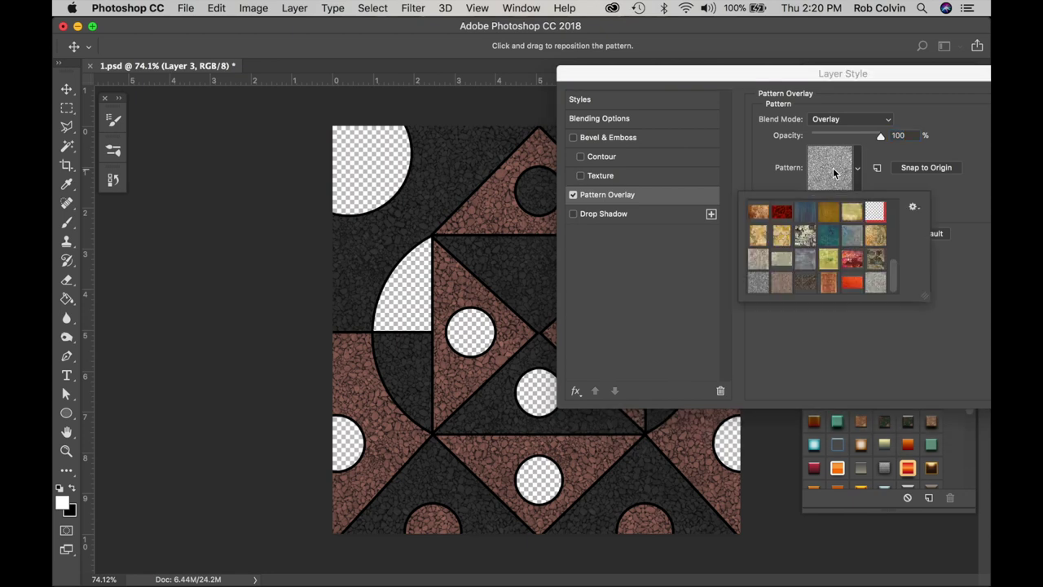
left_click(829, 258)
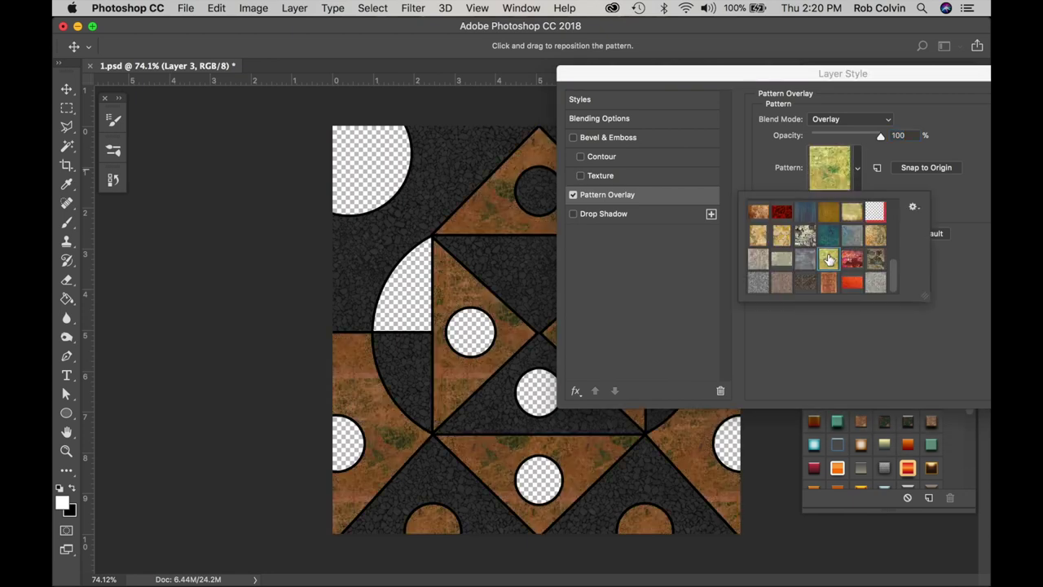
left_click(781, 236)
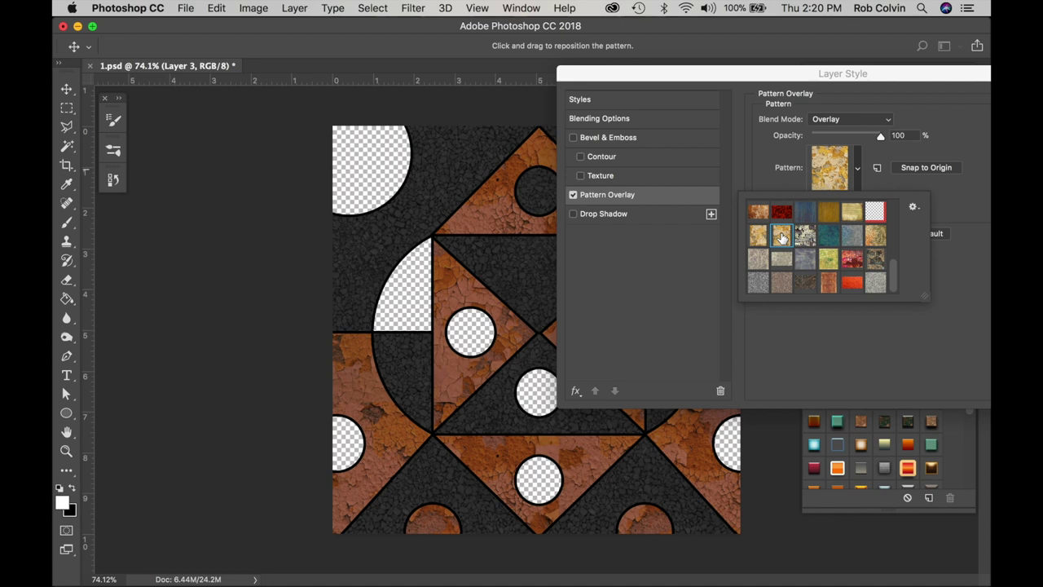
left_click(852, 238)
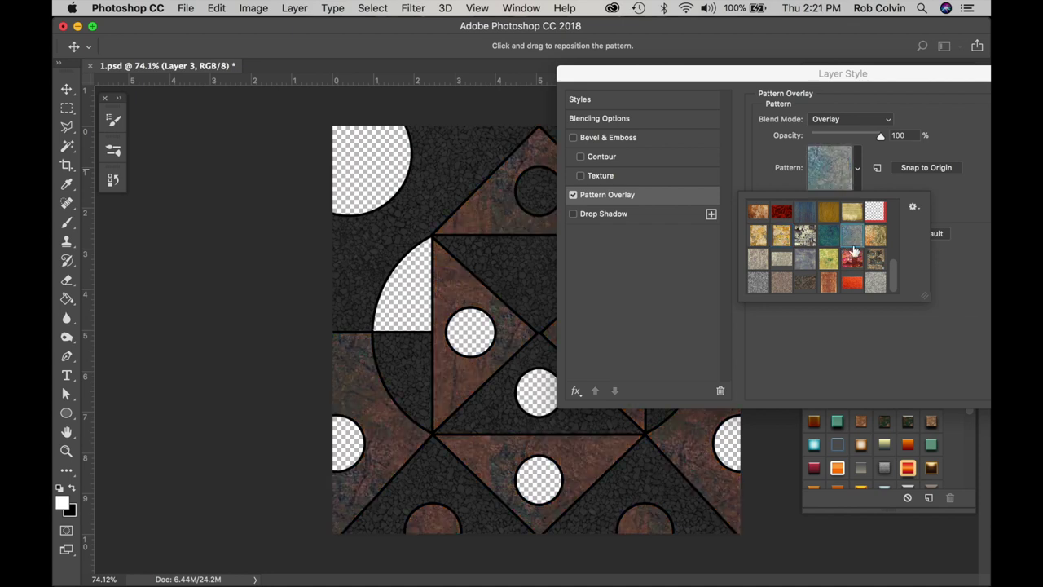
left_click(874, 285)
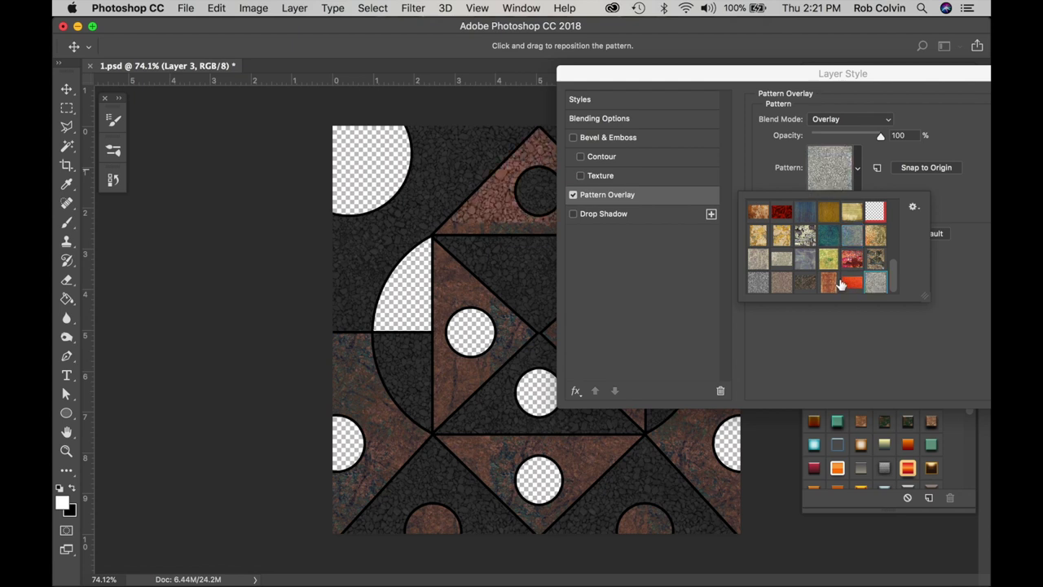
left_click(840, 283)
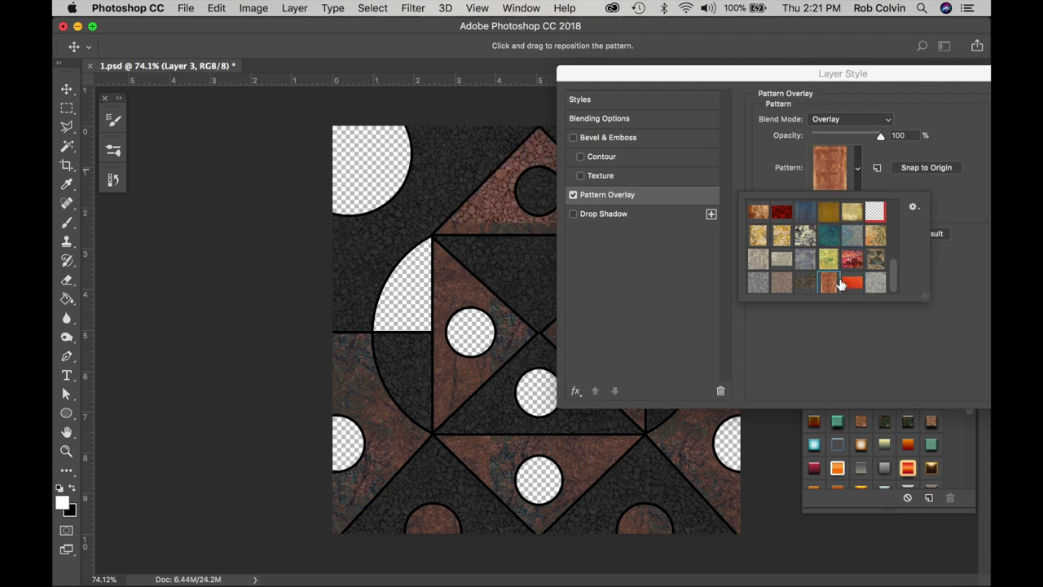
left_click(779, 282)
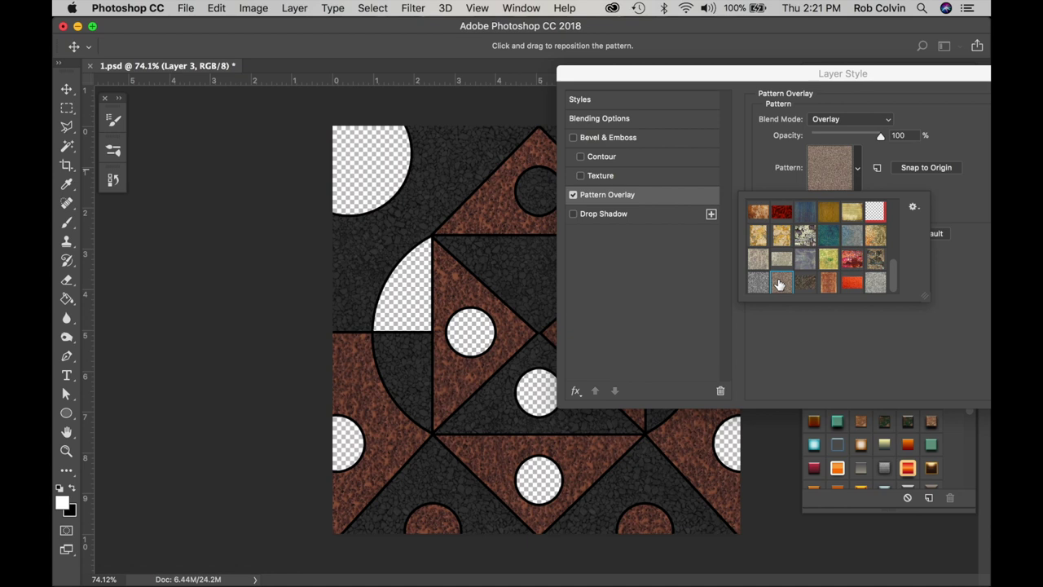
left_click(758, 260)
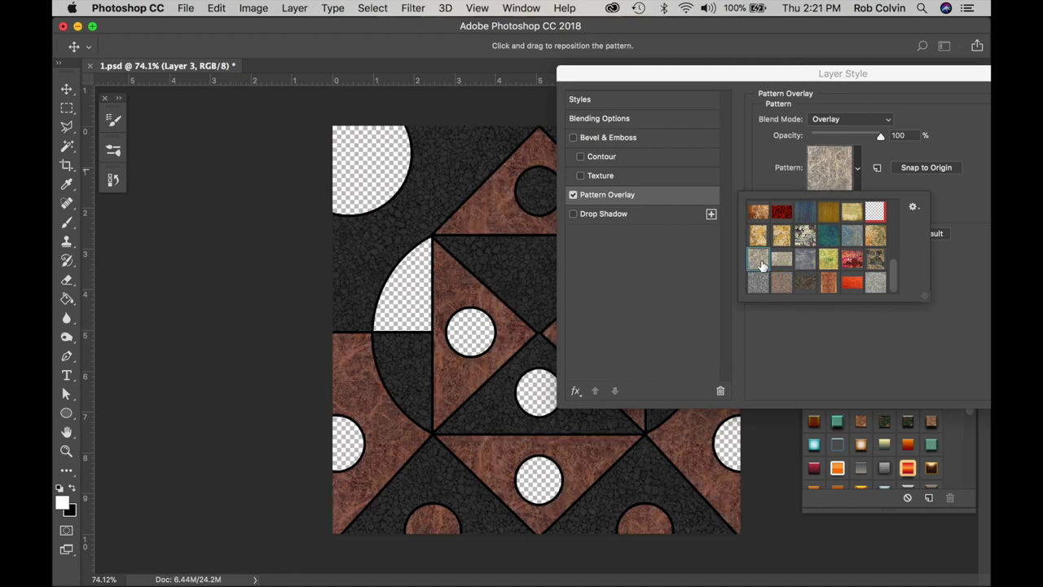
left_click(892, 154)
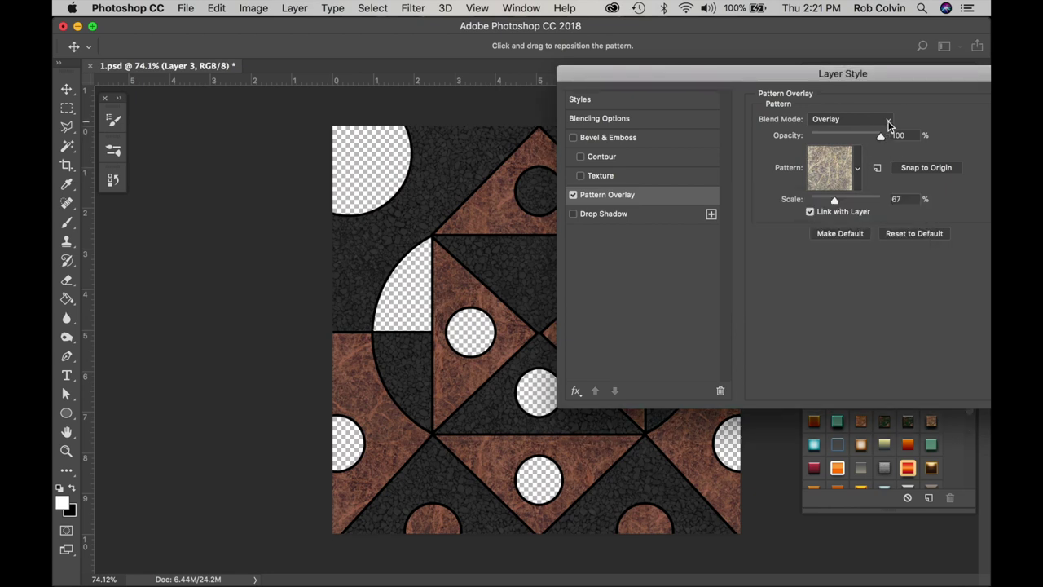
Switch Layer 3's stone overlay to Normal blending at 64% opacity and apply it.
left_click(887, 119)
scroll(879, 51, "up", 3)
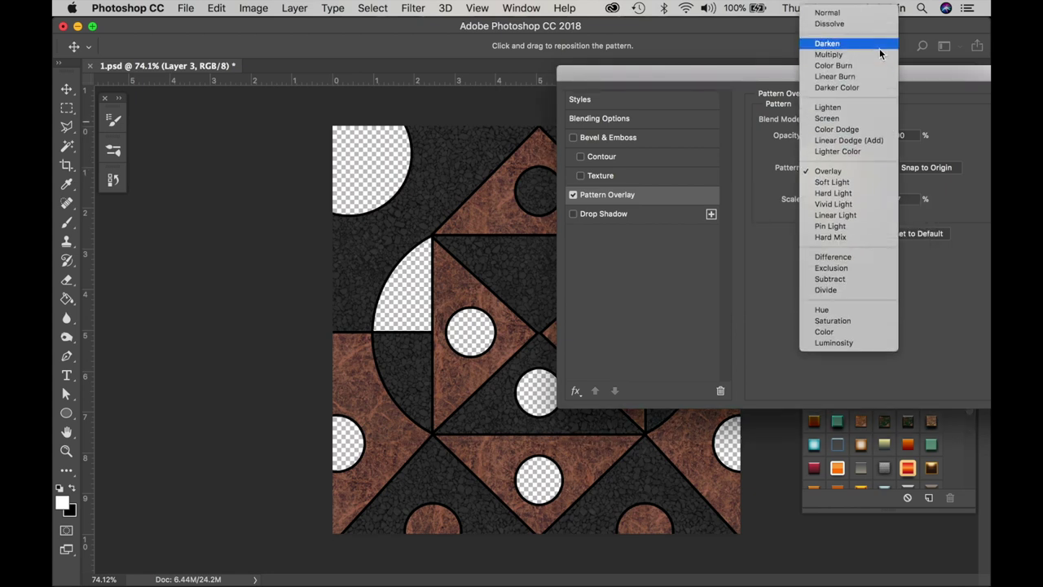
left_click(870, 14)
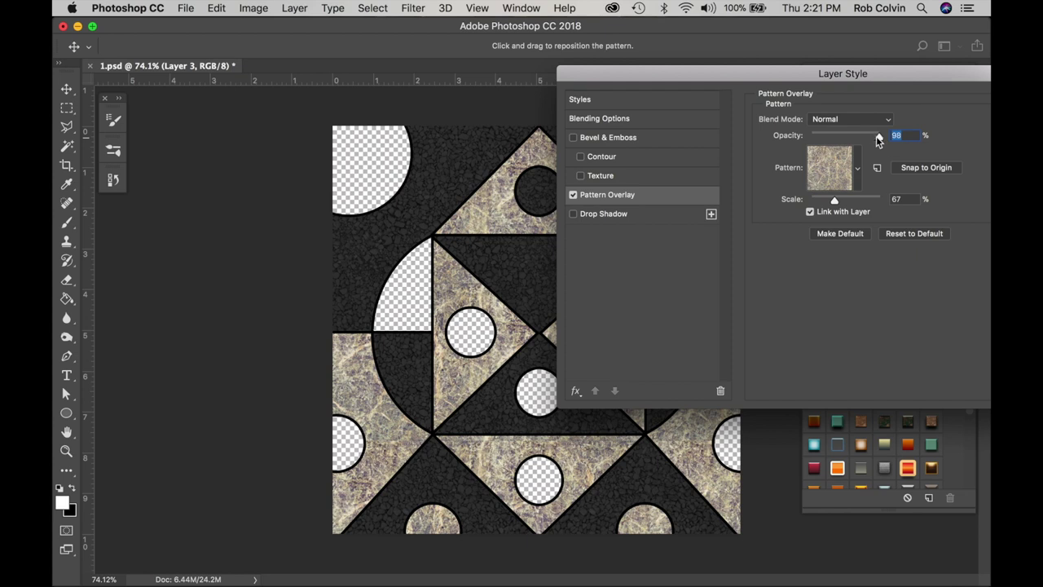
mouse_move(865, 139)
left_mouse_down()
mouse_move(842, 135)
mouse_move(876, 135)
mouse_move(856, 139)
left_mouse_up()
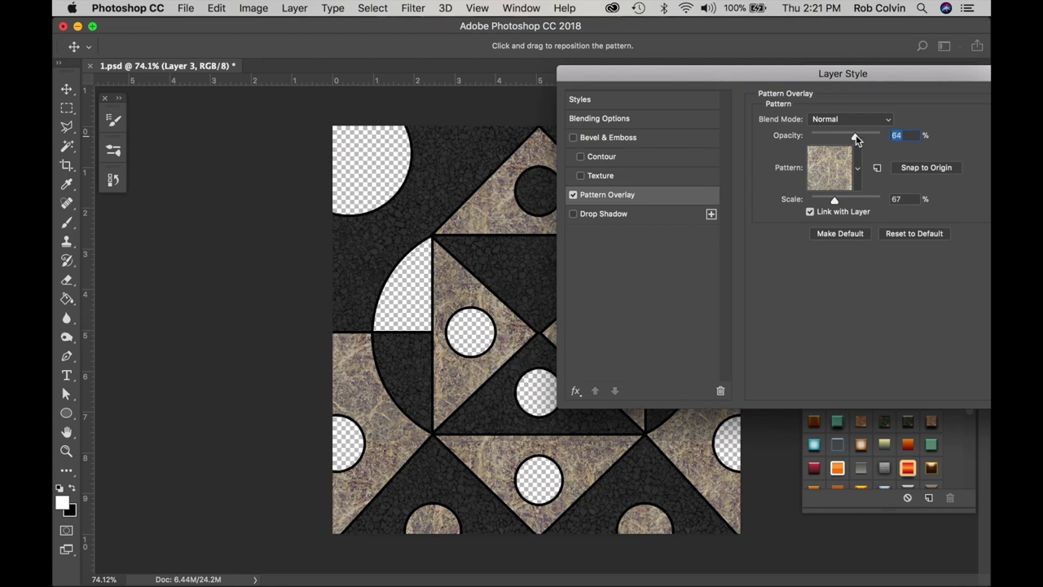
left_click_drag(911, 78, 645, 112)
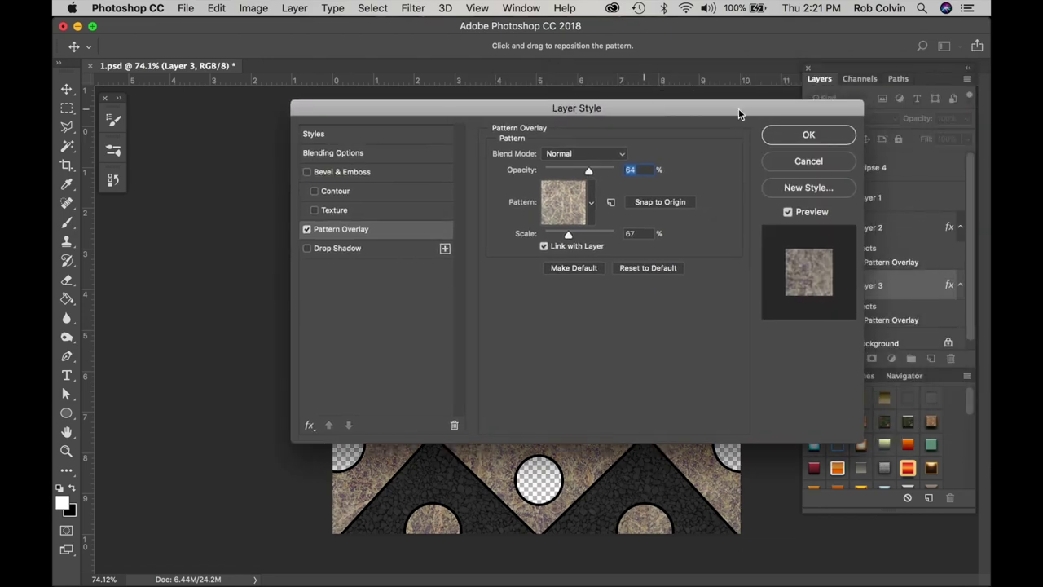
left_click(808, 135)
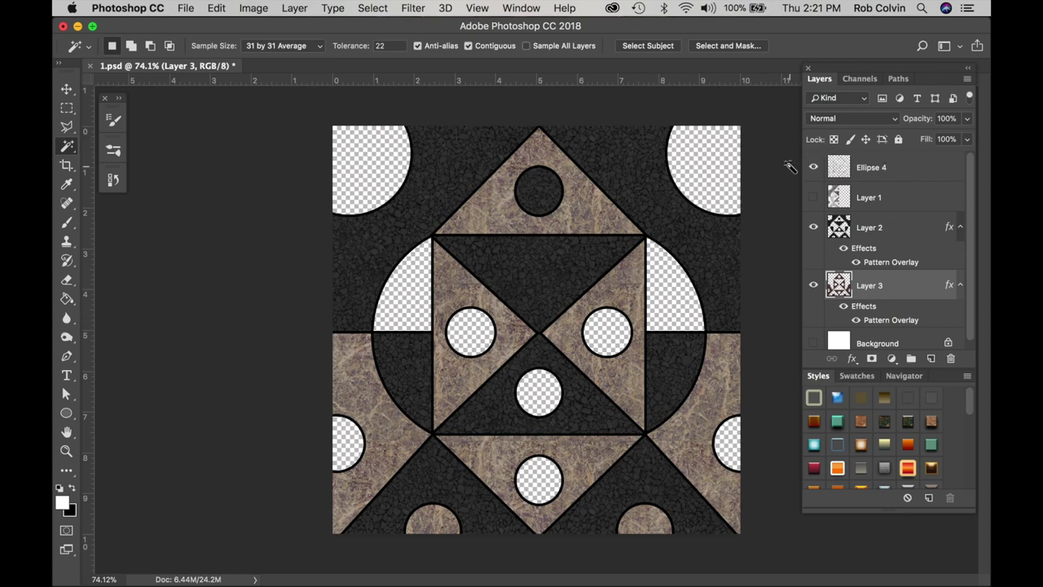
Make Ellipse 4 the active layer, holding Shift to add to the selection.
left_click(892, 167)
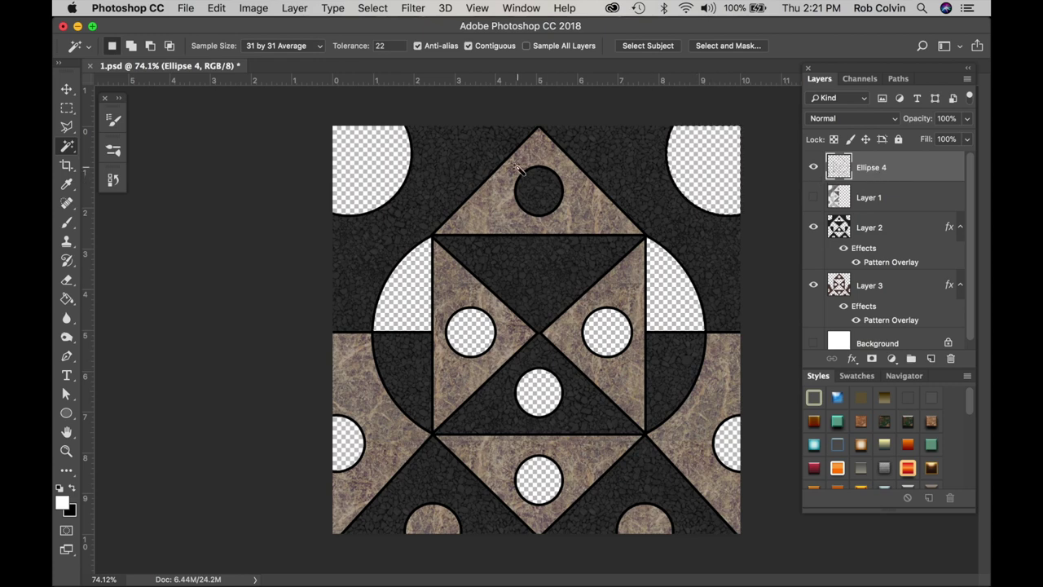
key("shift")
Expand the circle selection outward by 6 pixels with Select > Modify > Expand.
left_click(372, 8)
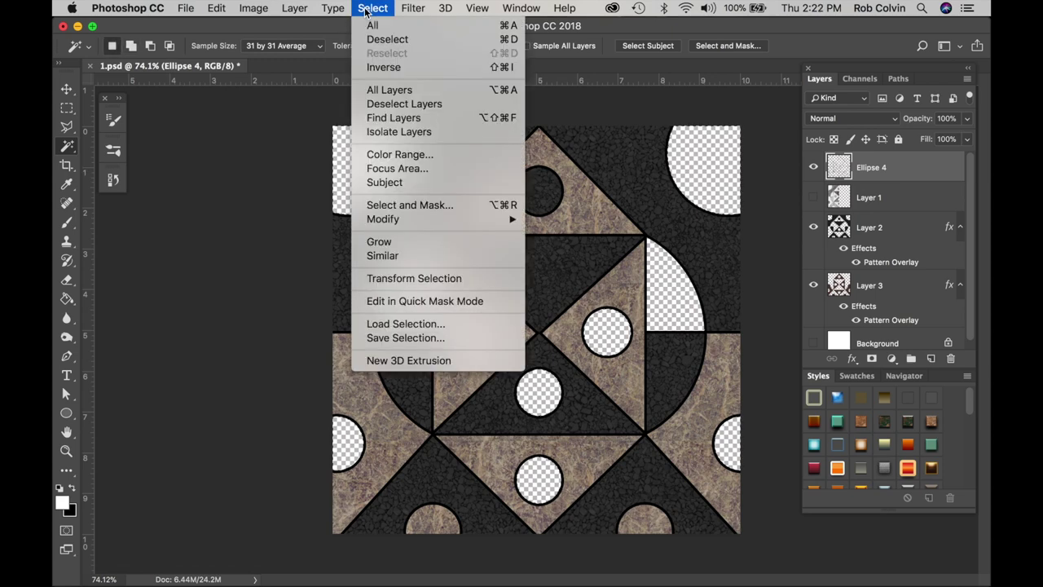
mouse_move(386, 224)
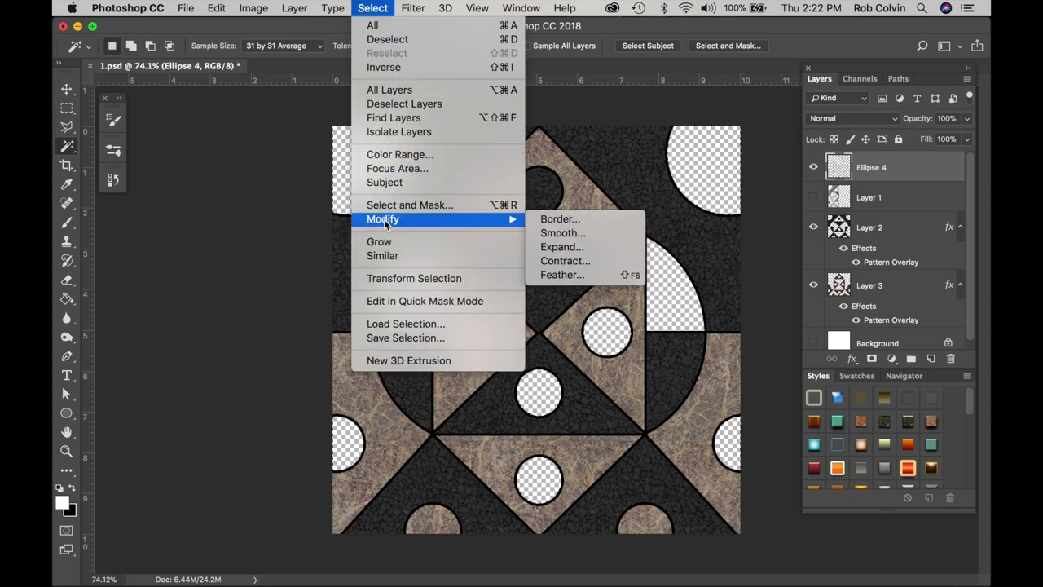
left_click(554, 248)
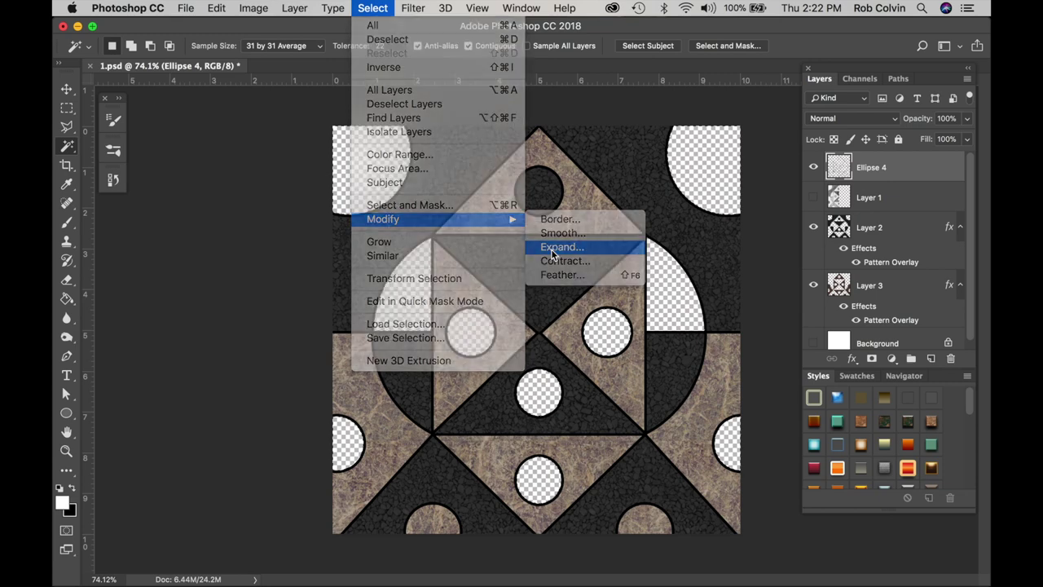
left_click(588, 273)
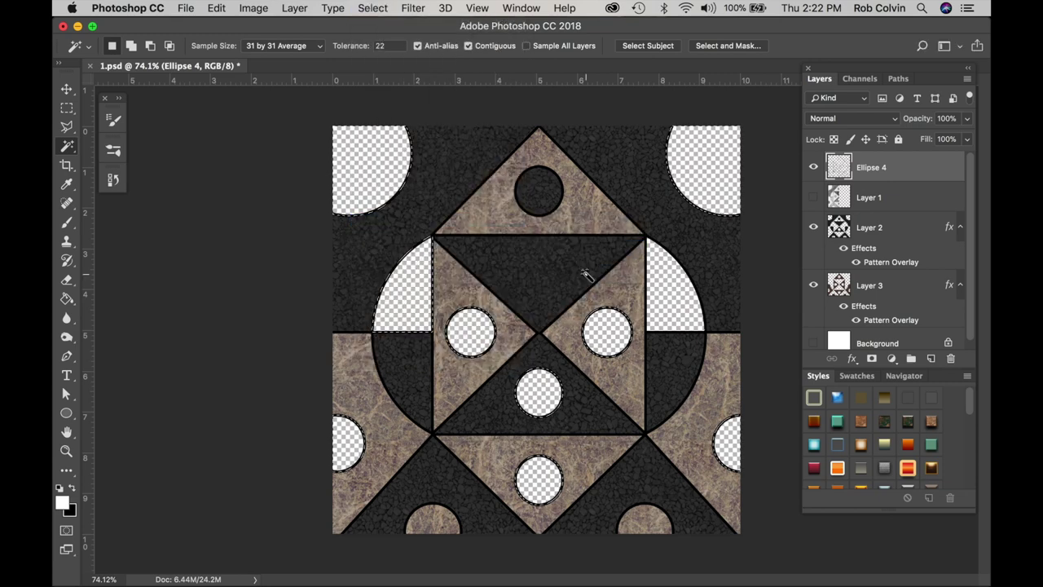
Add Layer 4 above Background, fill the selection with rose-brown #a26d5f, and deselect.
left_click(893, 345)
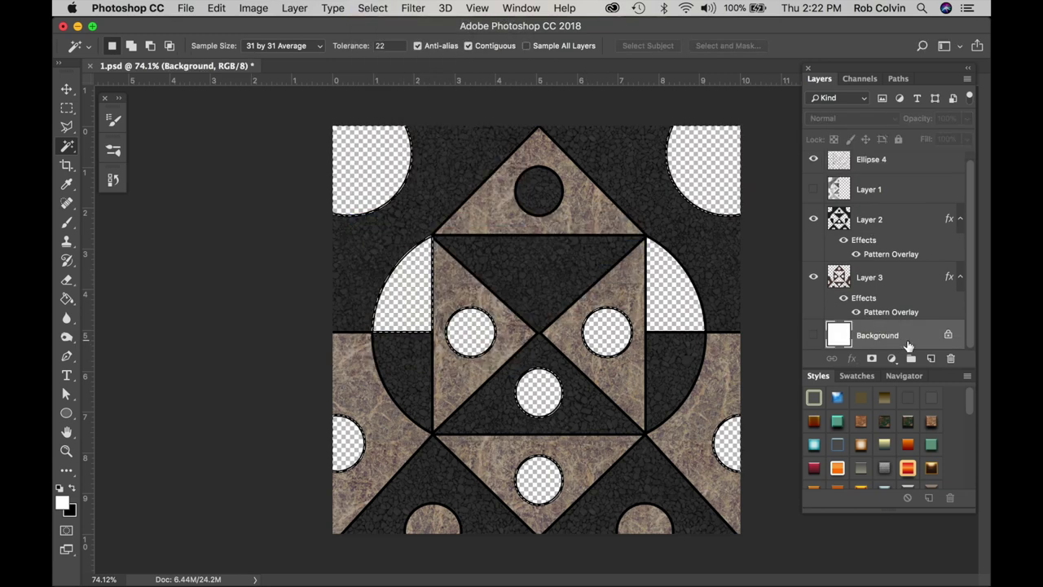
left_click(930, 359)
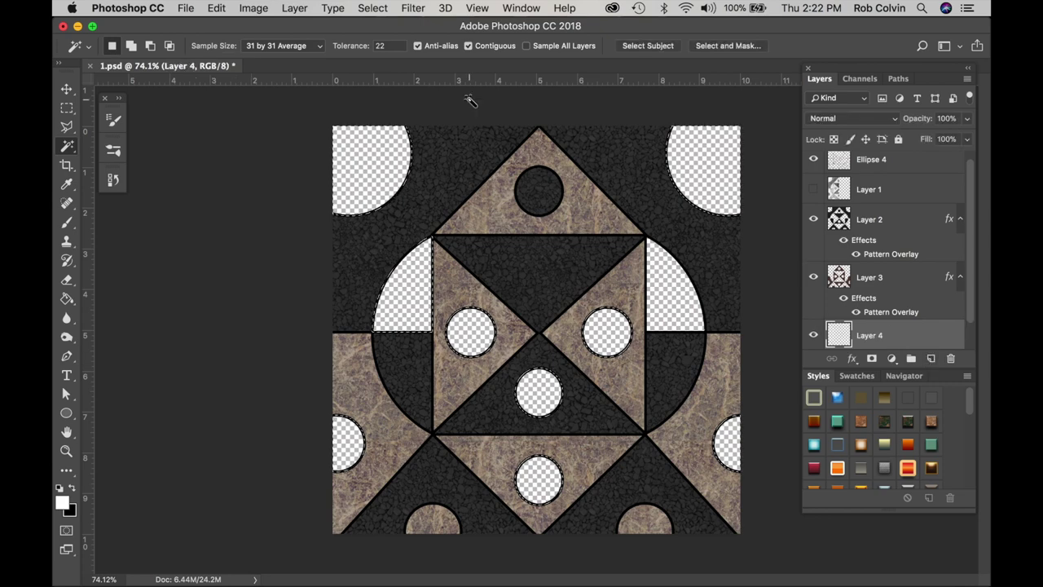
left_click(216, 8)
left_click(227, 242)
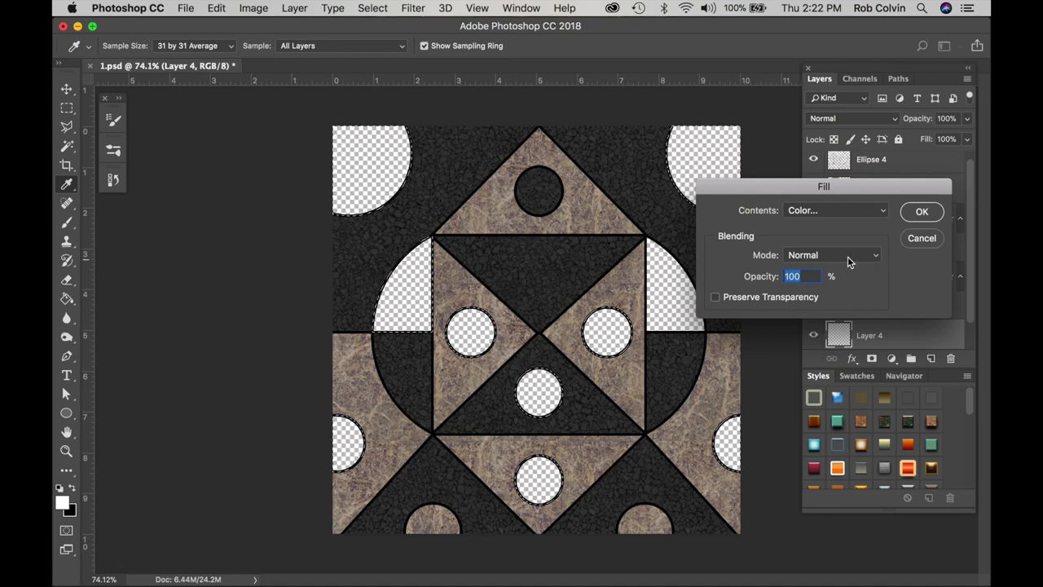
left_click(872, 211)
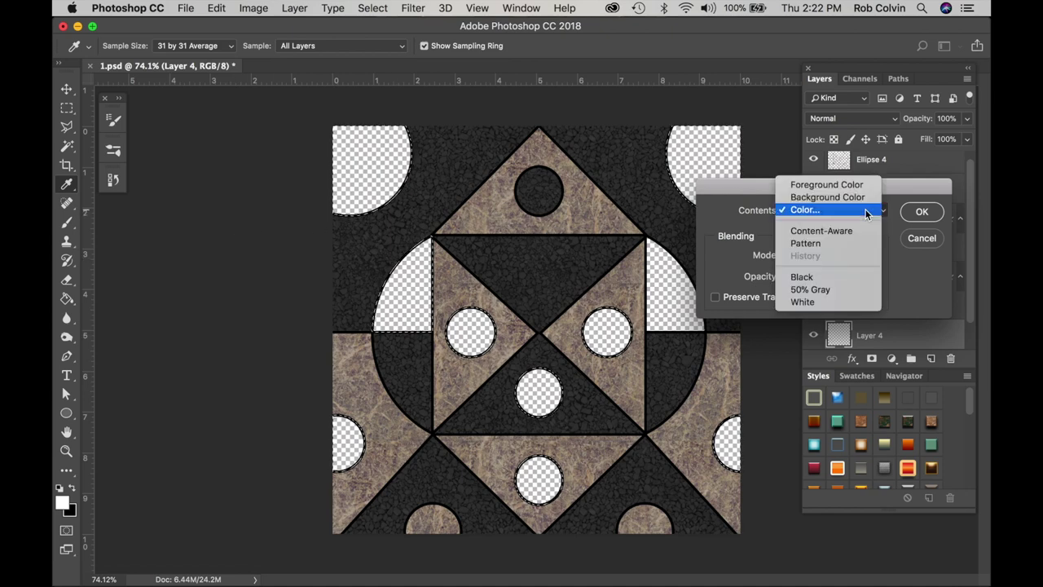
left_click(866, 213)
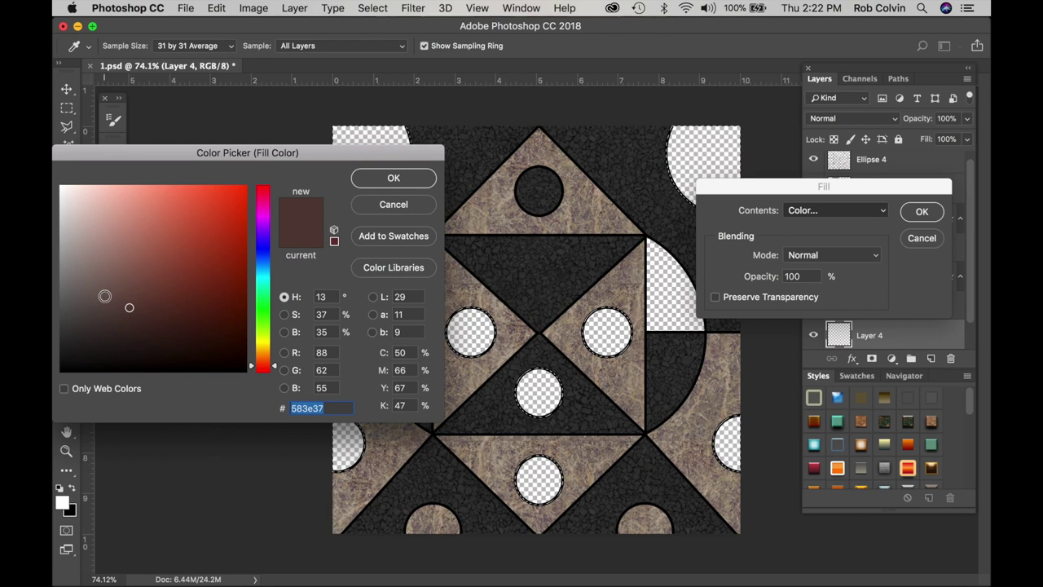
left_click(136, 253)
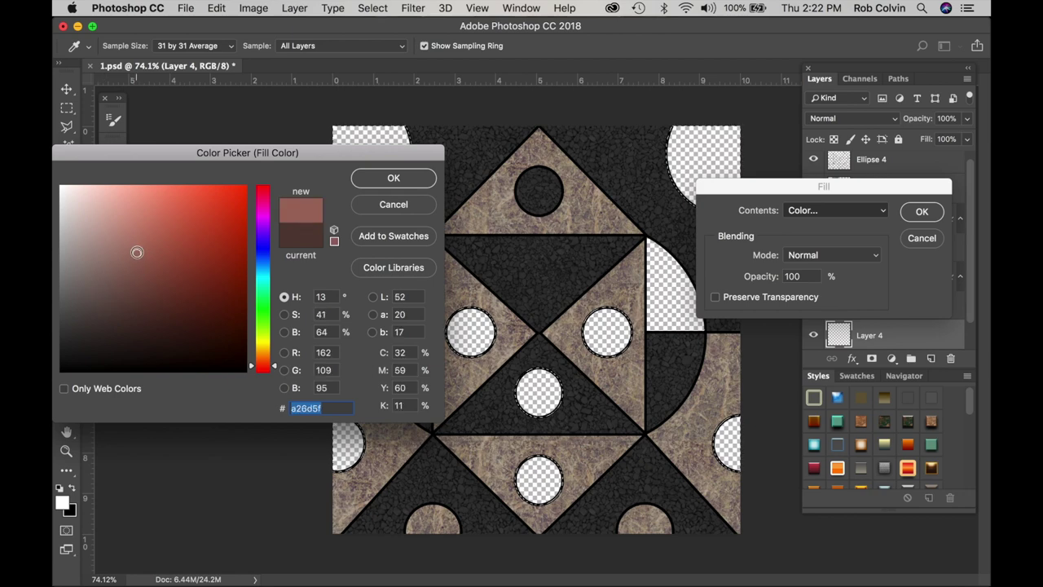
left_click(393, 178)
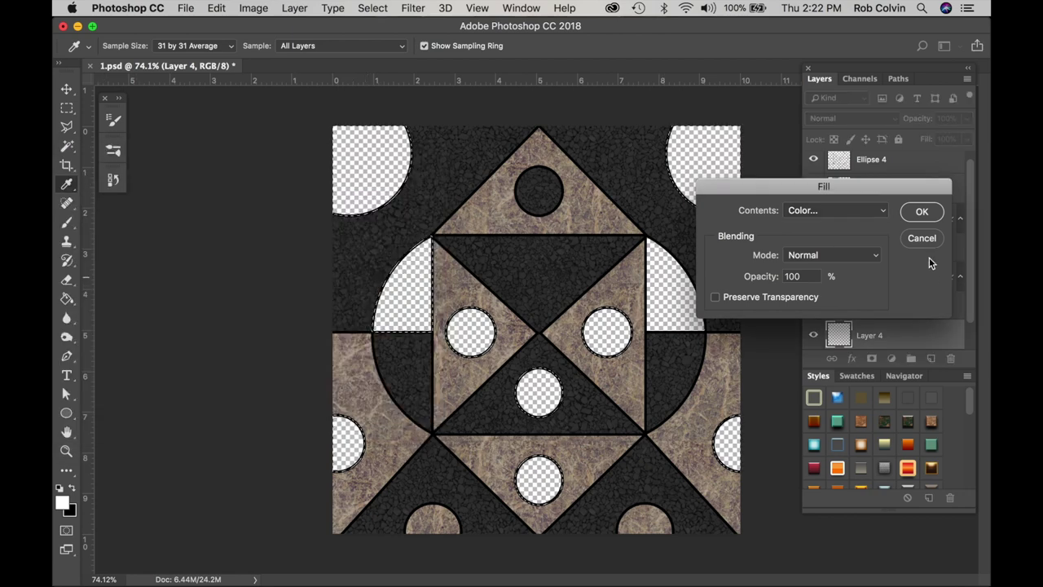
left_click(923, 212)
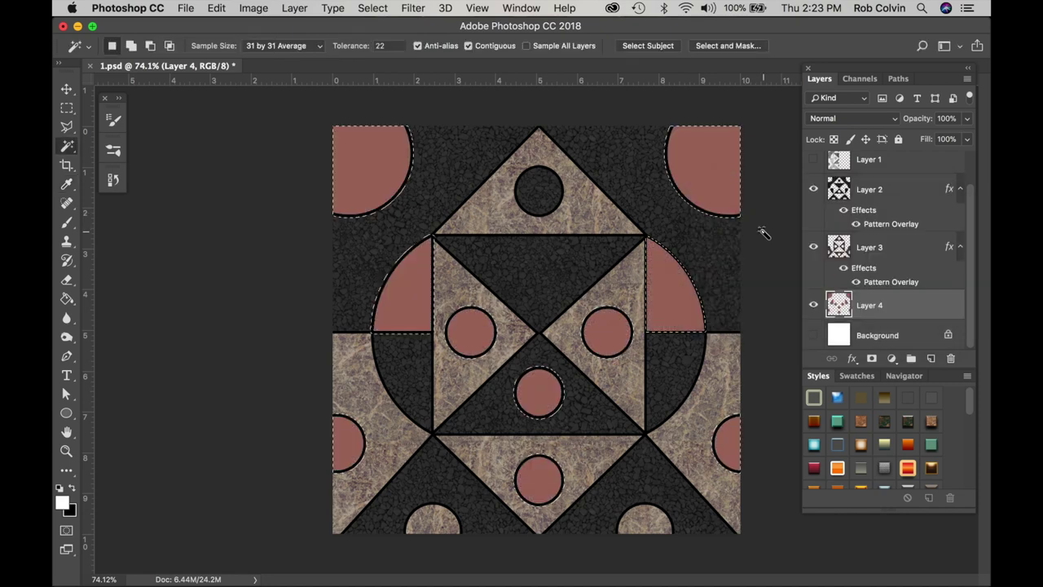
key("super+d")
Give Layer 4 a Pattern Overlay using the pink granite pattern.
double_click(869, 305)
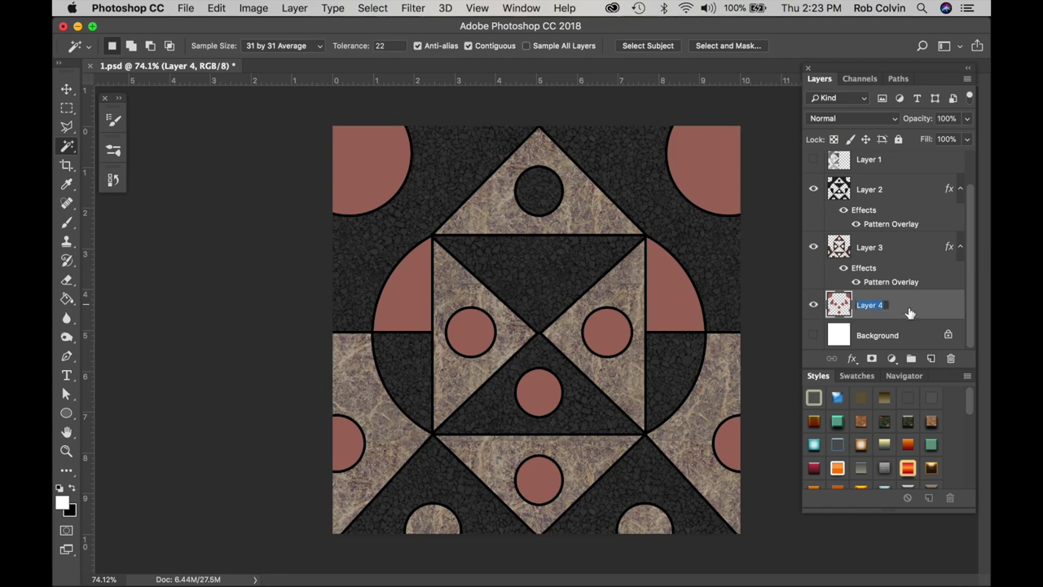
left_click(909, 313)
double_click(912, 304)
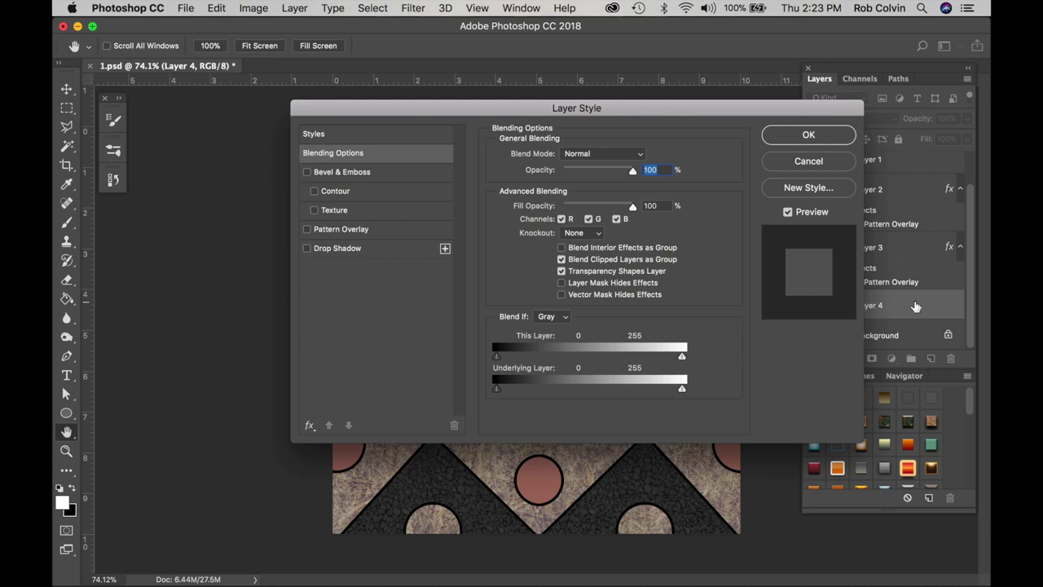
left_click_drag(438, 112, 712, 55)
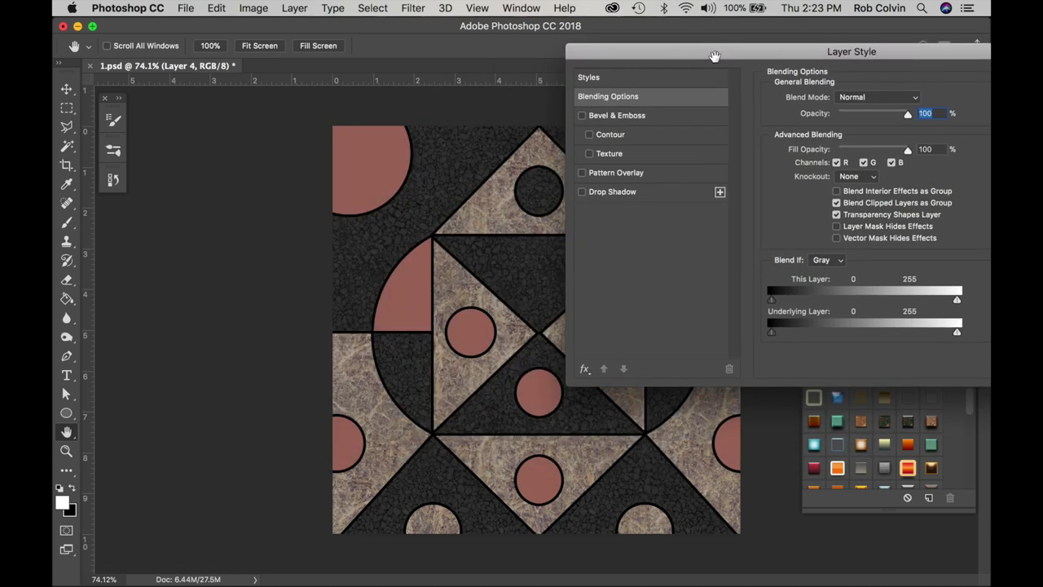
left_click(693, 174)
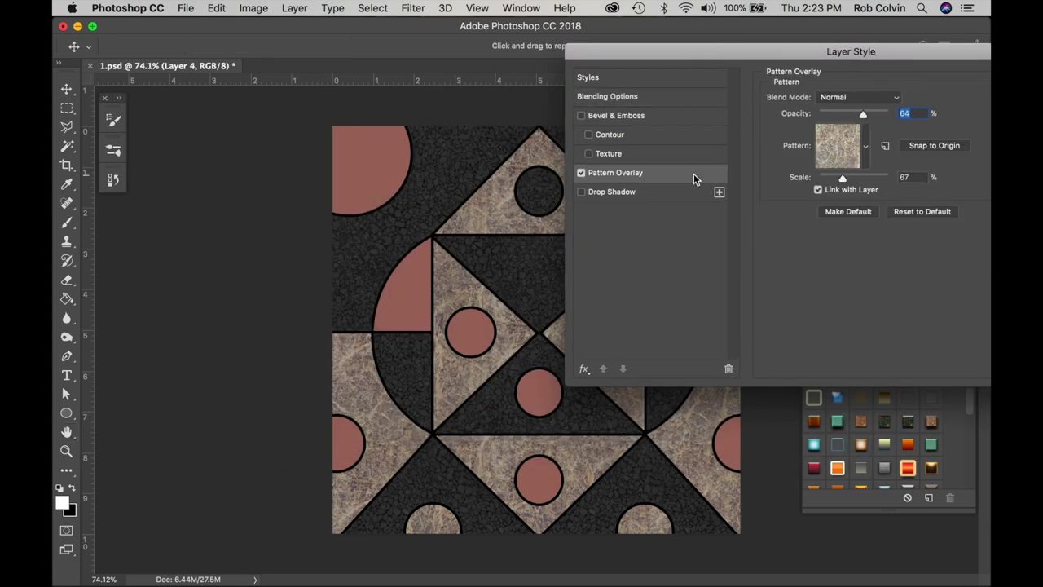
left_click(849, 156)
left_click(855, 97)
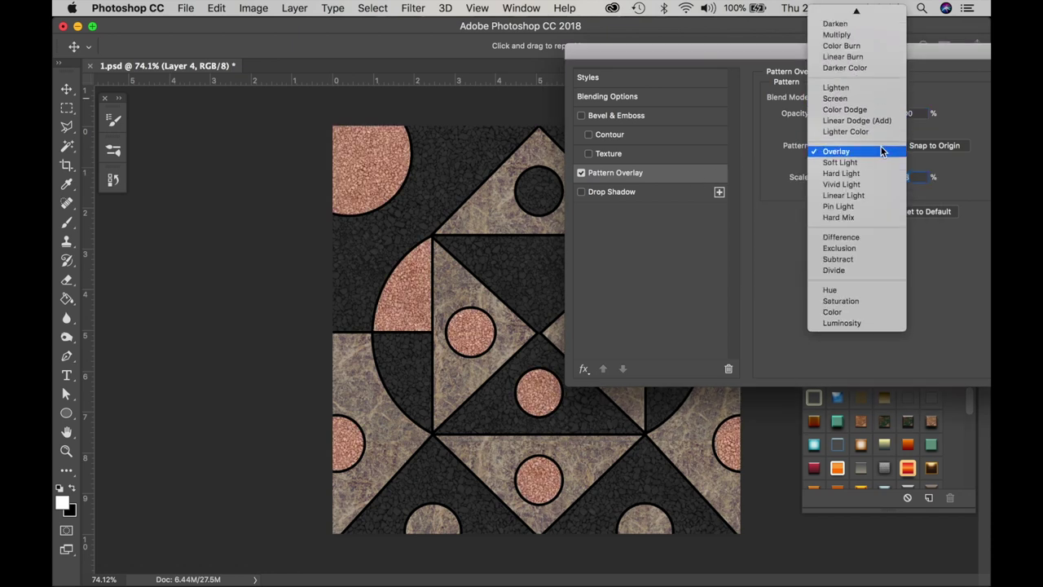
Try Screen and Lighten blending, then apply the overlay with Multiply.
left_click(881, 99)
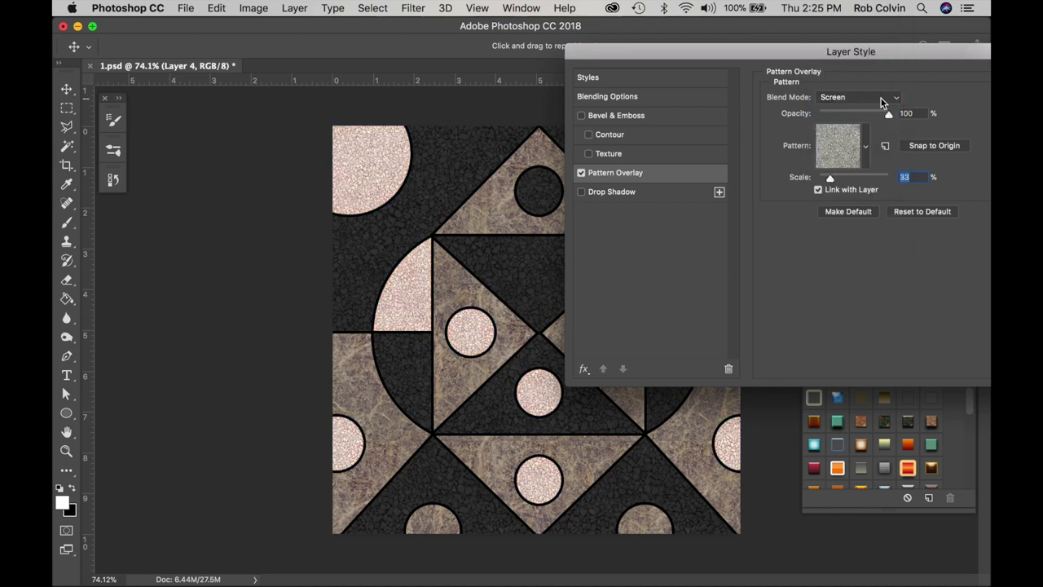
left_click(882, 99)
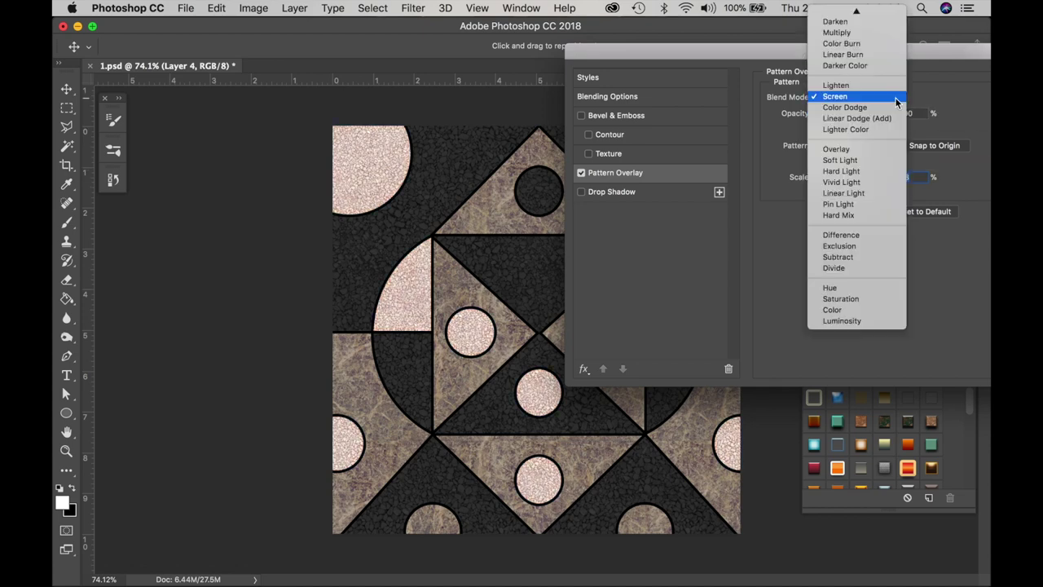
left_click(890, 83)
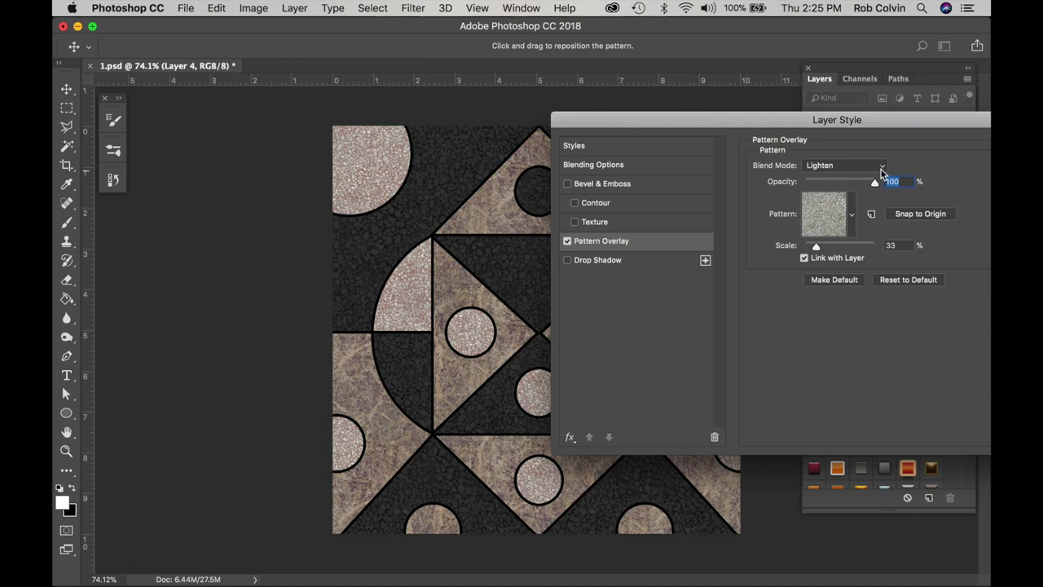
left_click(879, 165)
left_click(881, 119)
left_click_drag(881, 119, 606, 155)
left_click(791, 181)
Save the layered design as Colvin-Mono.psd with Maximize Compatibility.
left_click(185, 8)
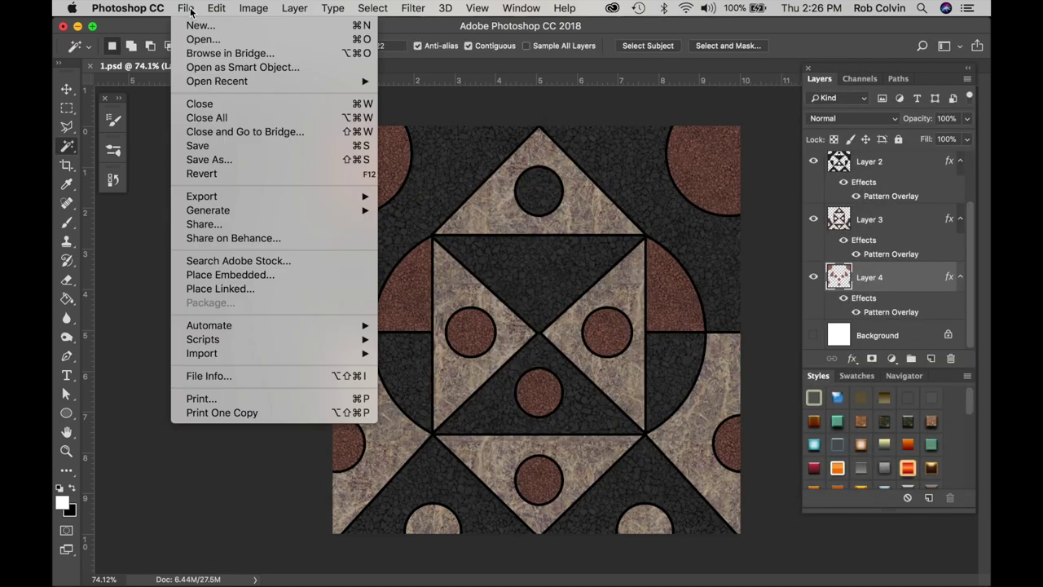
left_click(208, 158)
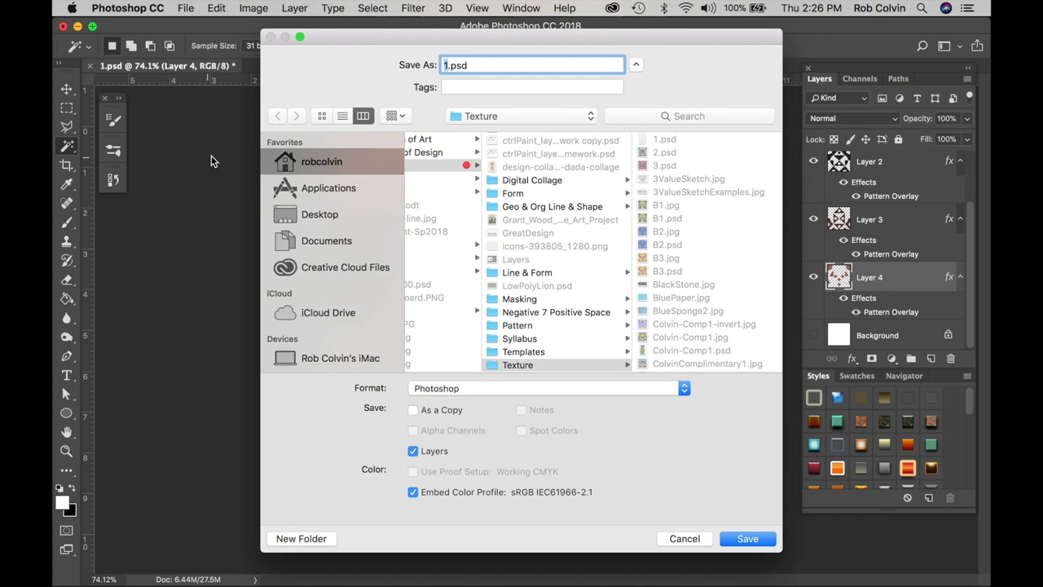
type("Colvin-Mono")
left_click(747, 538)
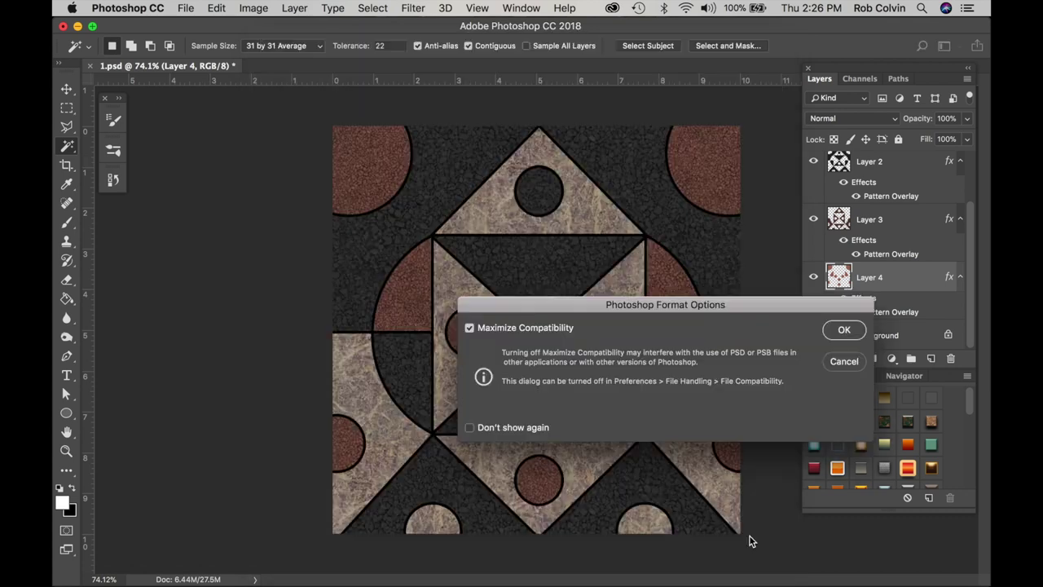
left_click(842, 334)
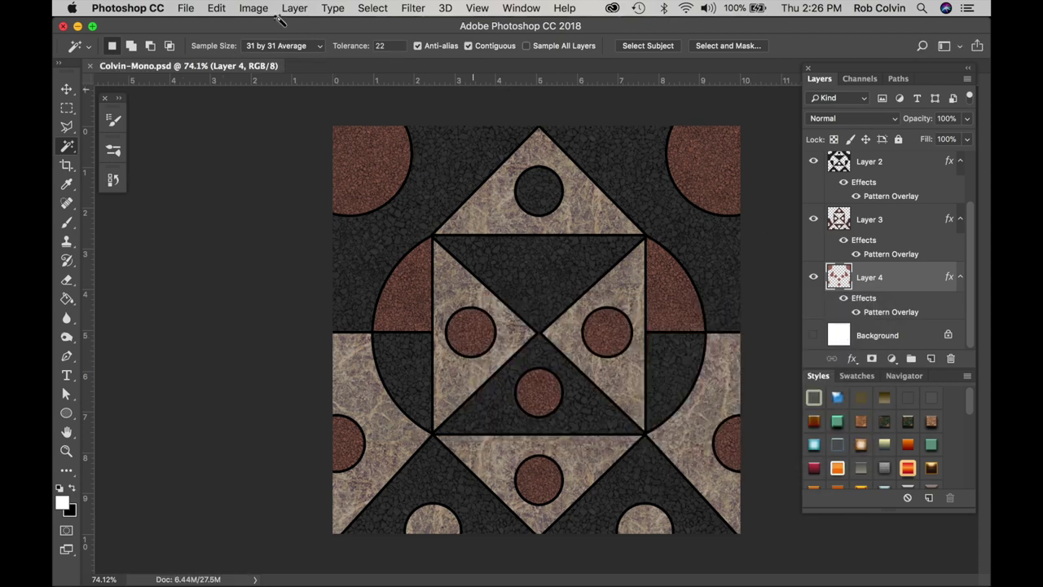
Flatten the image into a single Background layer, discarding hidden layers.
left_click(294, 10)
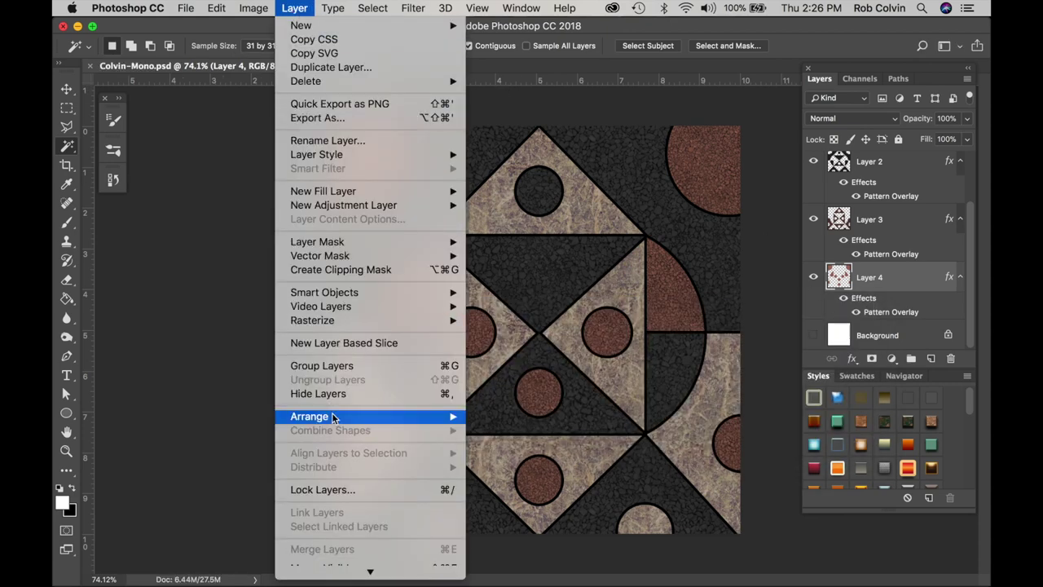
scroll(332, 413, "down", 2)
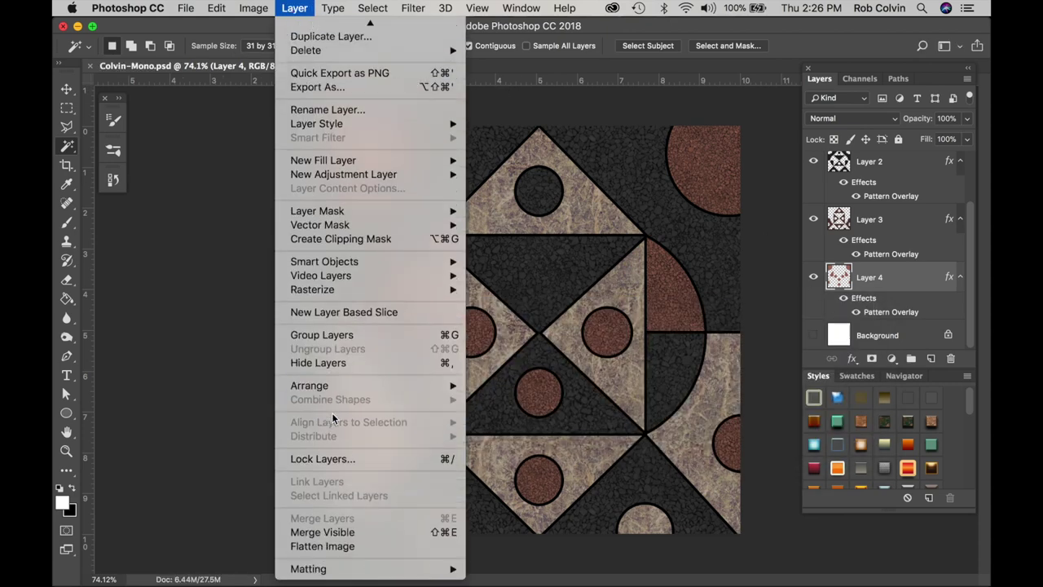
left_click(326, 546)
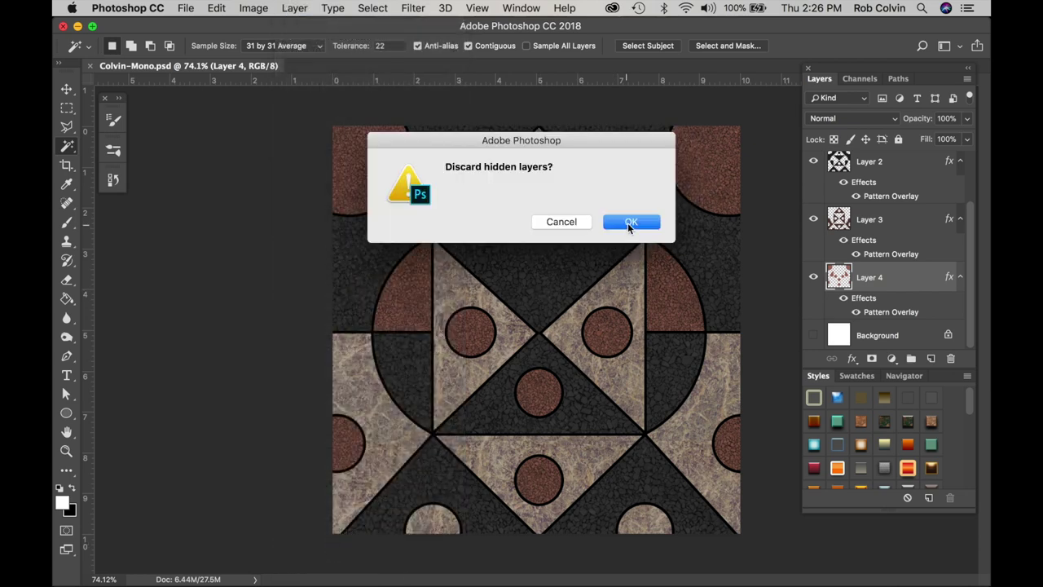
left_click(630, 223)
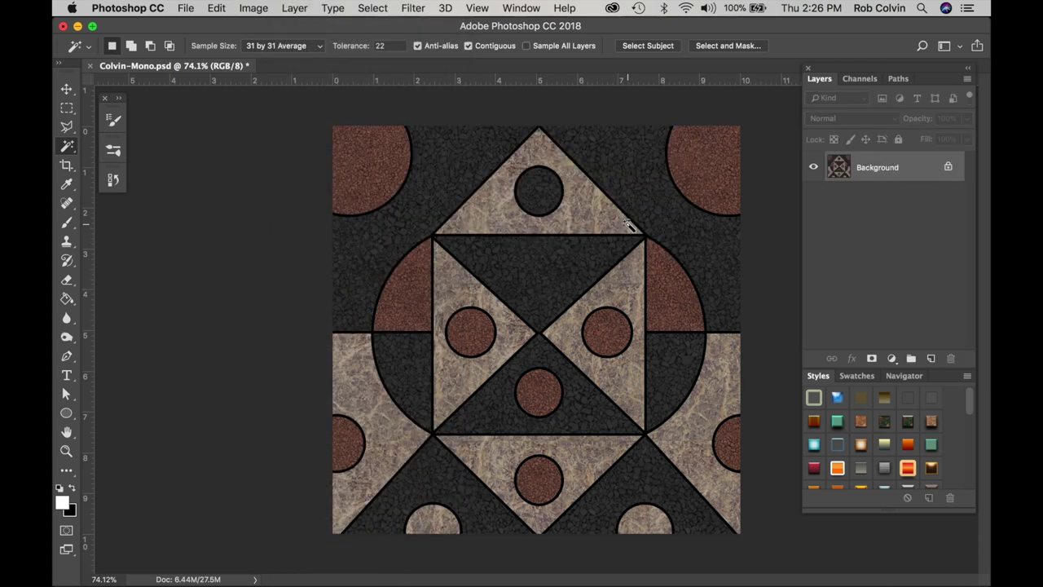
Save the flattened image as Colvin-Mono.jpg at Maximum quality 12, then invert its colours.
left_click(193, 13)
left_click(232, 161)
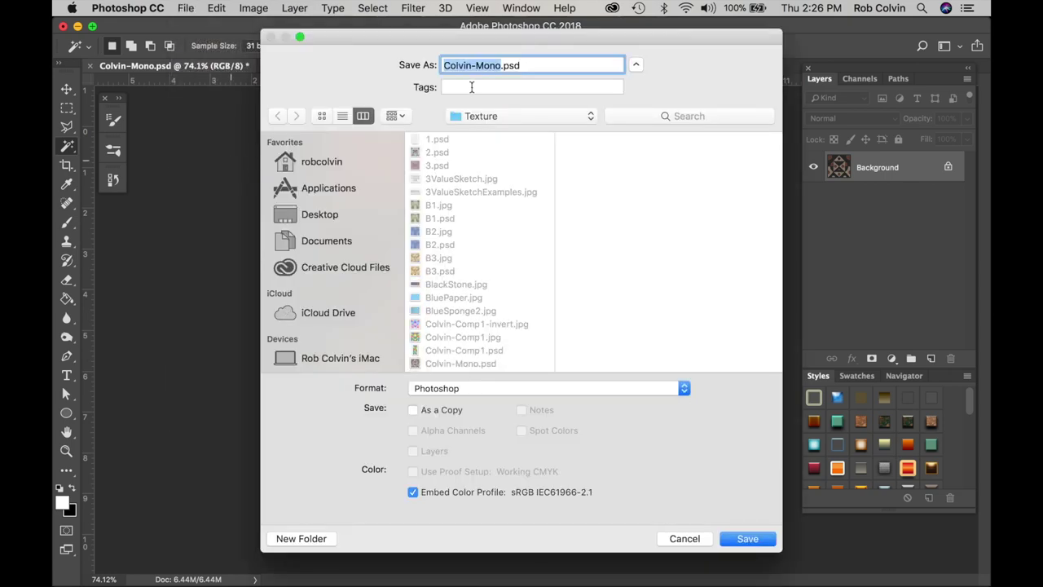
left_click(685, 390)
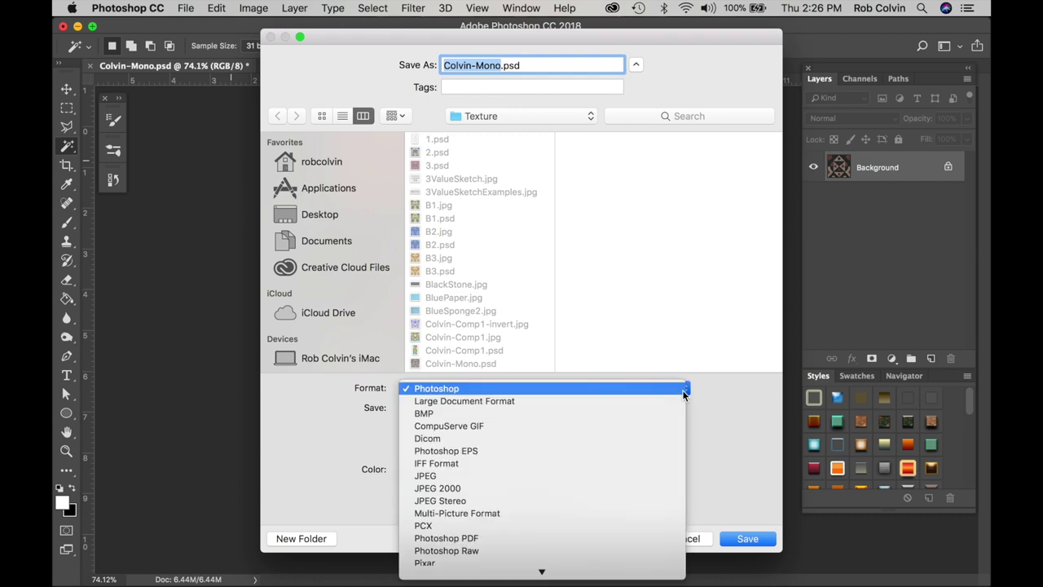
left_click(617, 476)
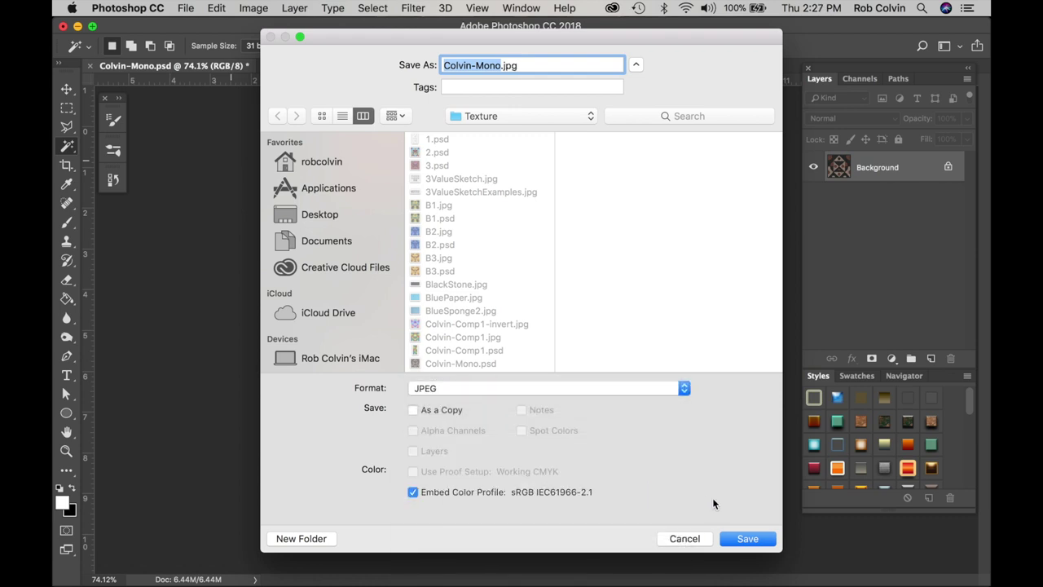
left_click(736, 538)
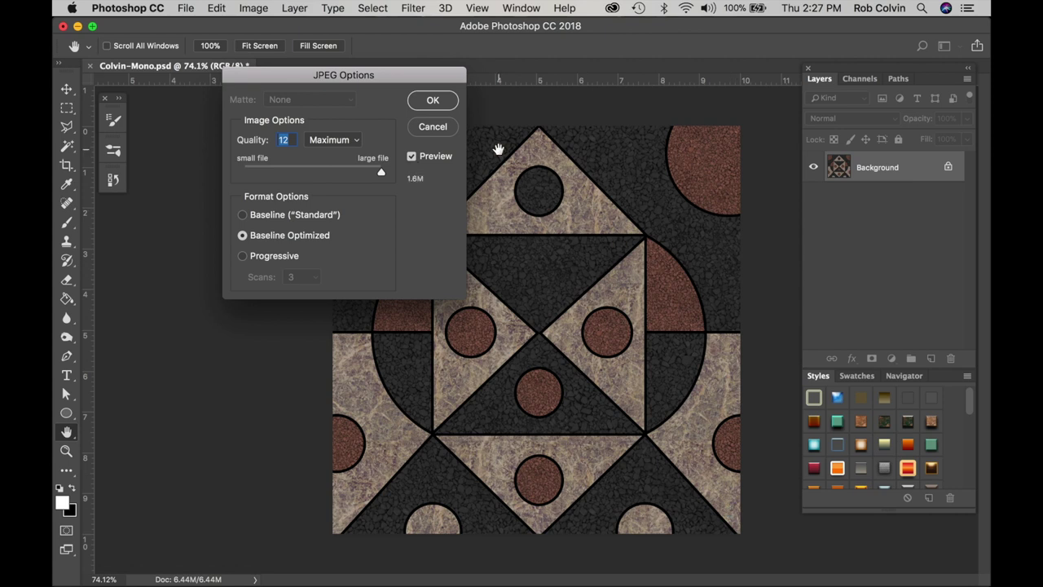
left_click(433, 102)
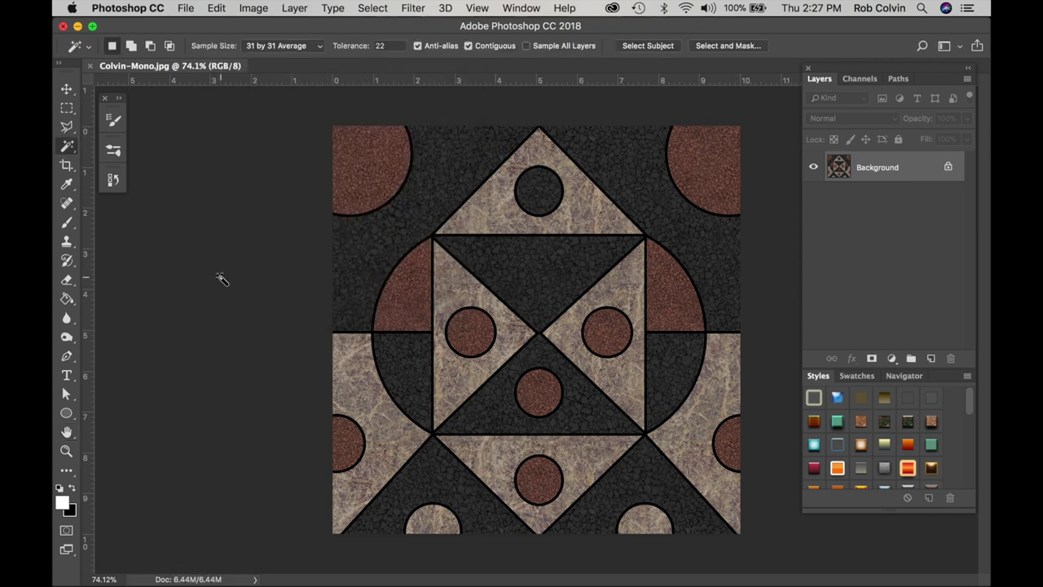
key("super+i")
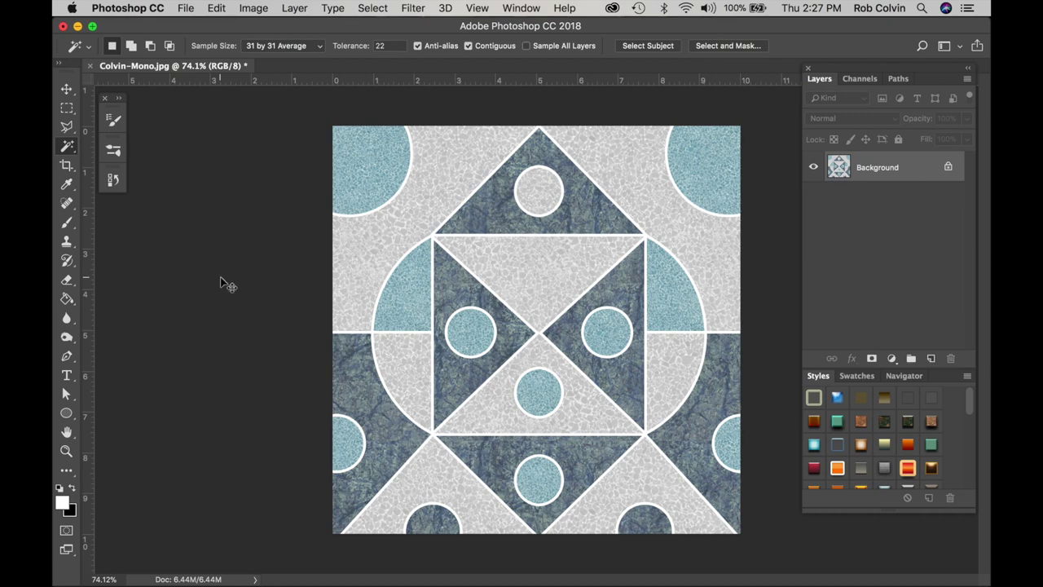
Undo and redo the colour inversion to compare, then switch to QuickTime Player.
key("super+z")
key("super+z")
mouse_move(784, 582)
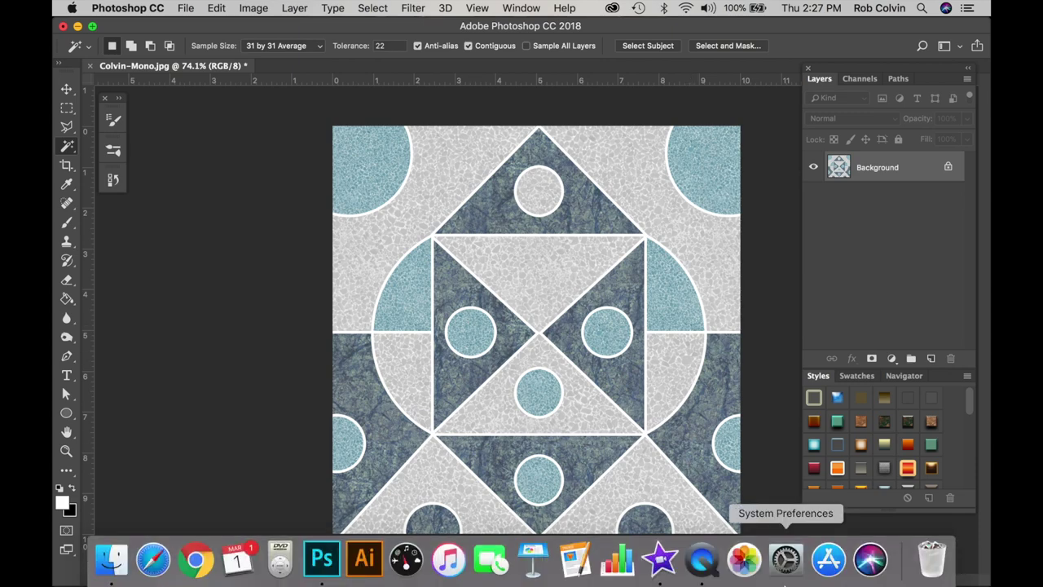
left_click(704, 562)
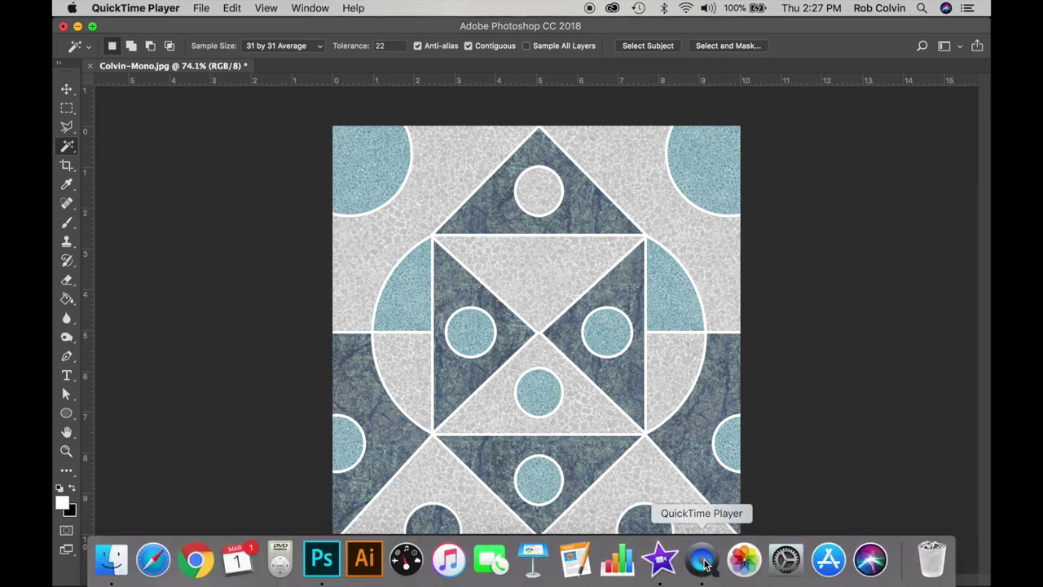